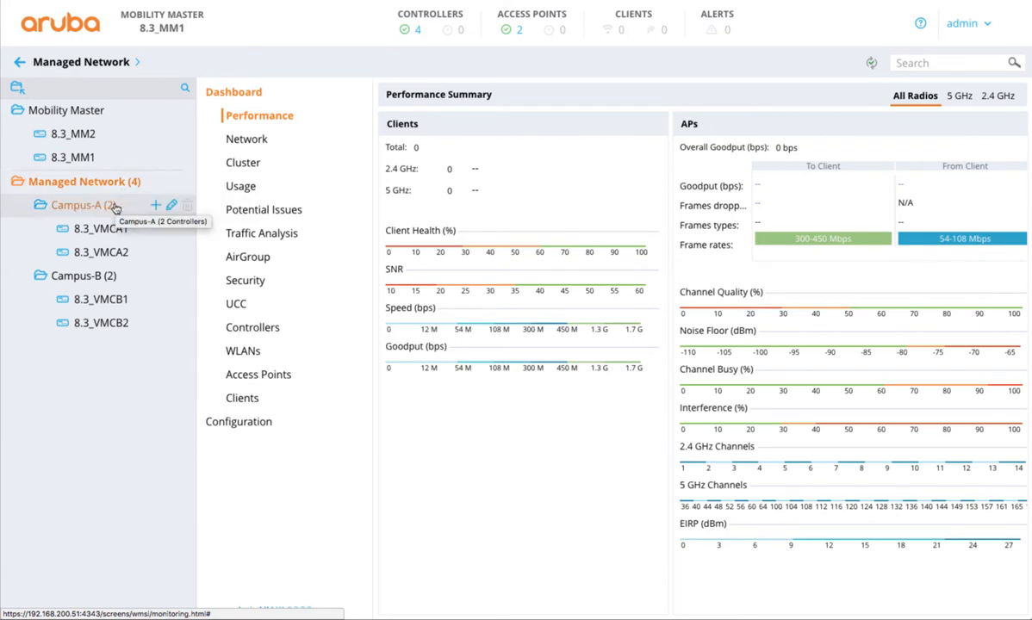
Open the Campus-A group's configuration and examine its WLANs, access points and available tasks
left_click(115, 208)
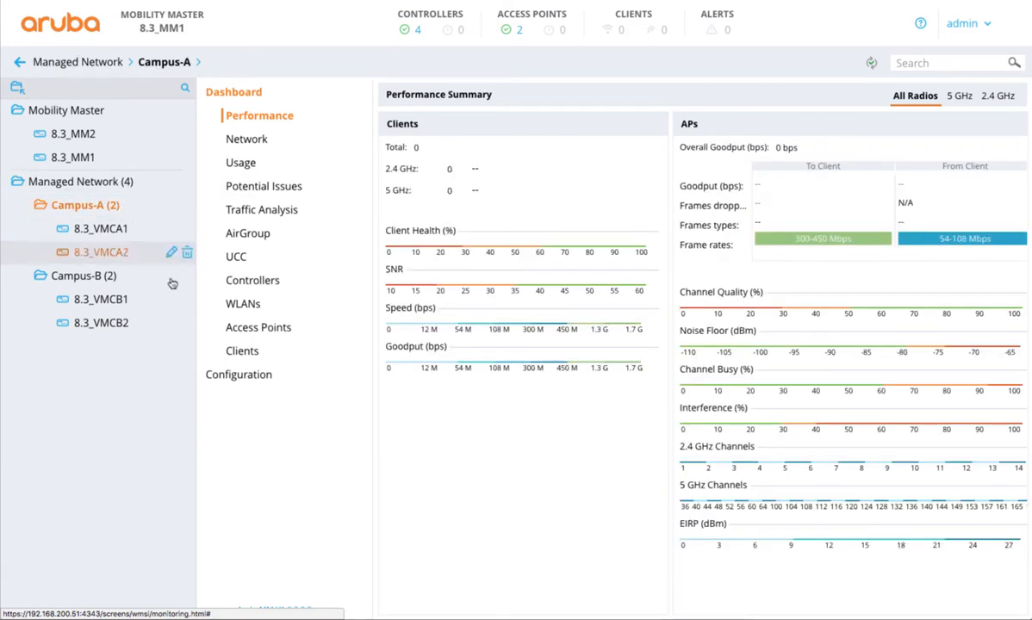
left_click(232, 375)
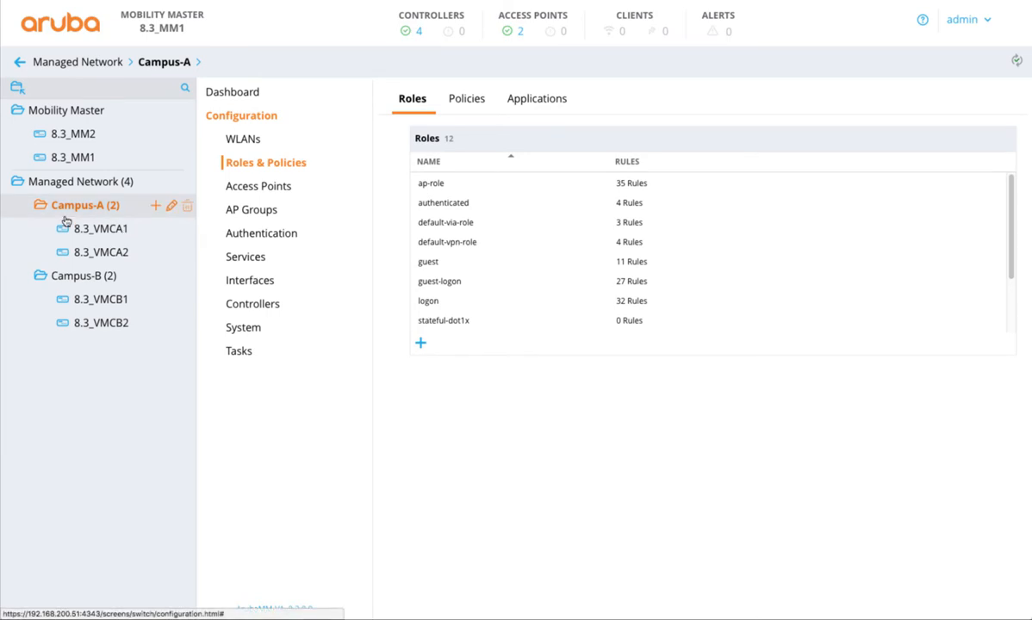
left_click(242, 139)
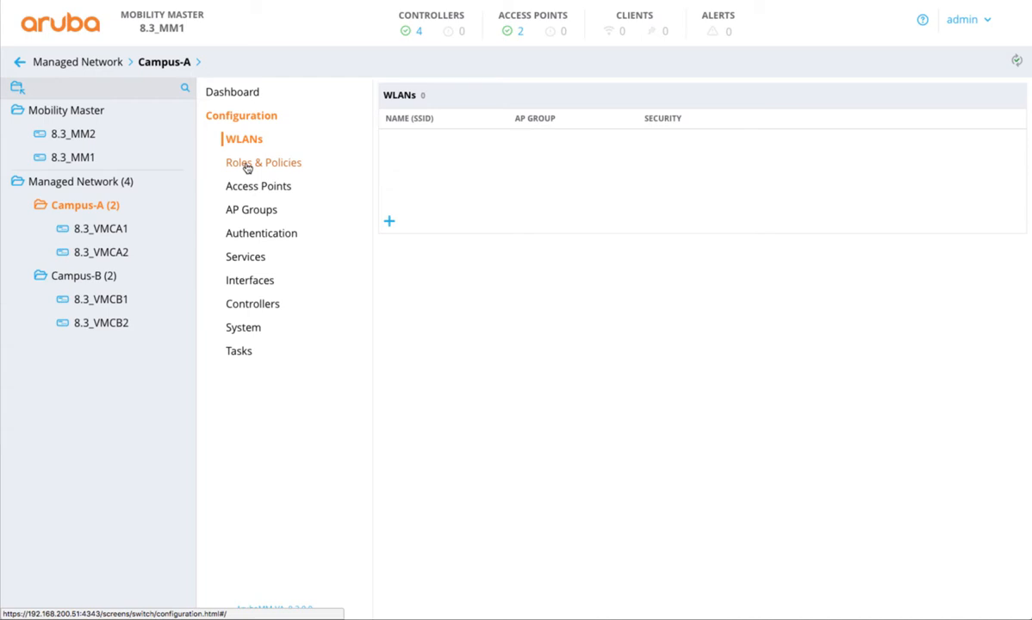
left_click(246, 194)
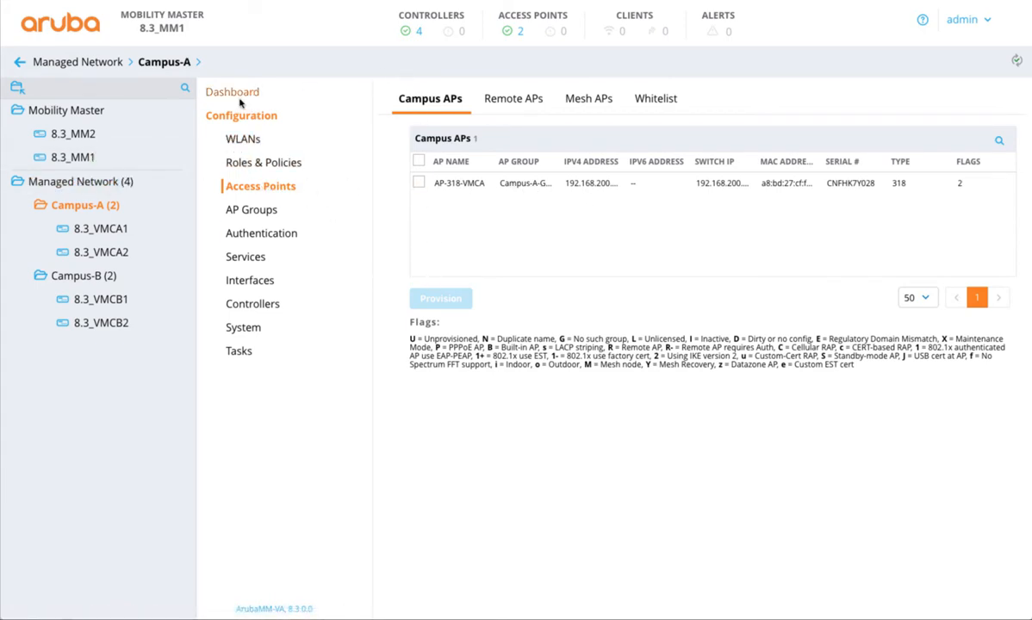
left_click(241, 138)
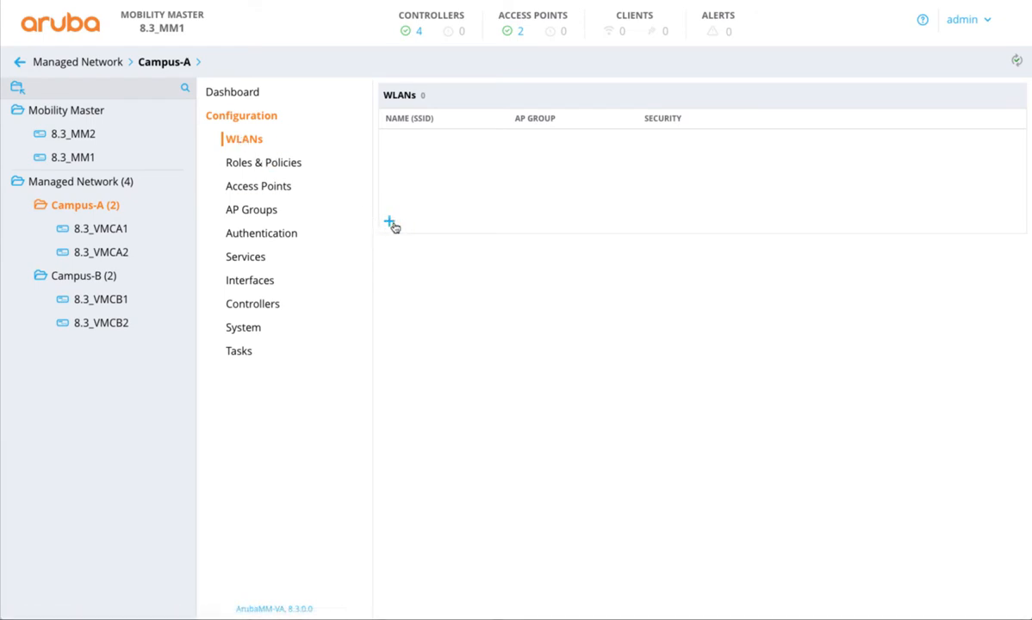
left_click(239, 353)
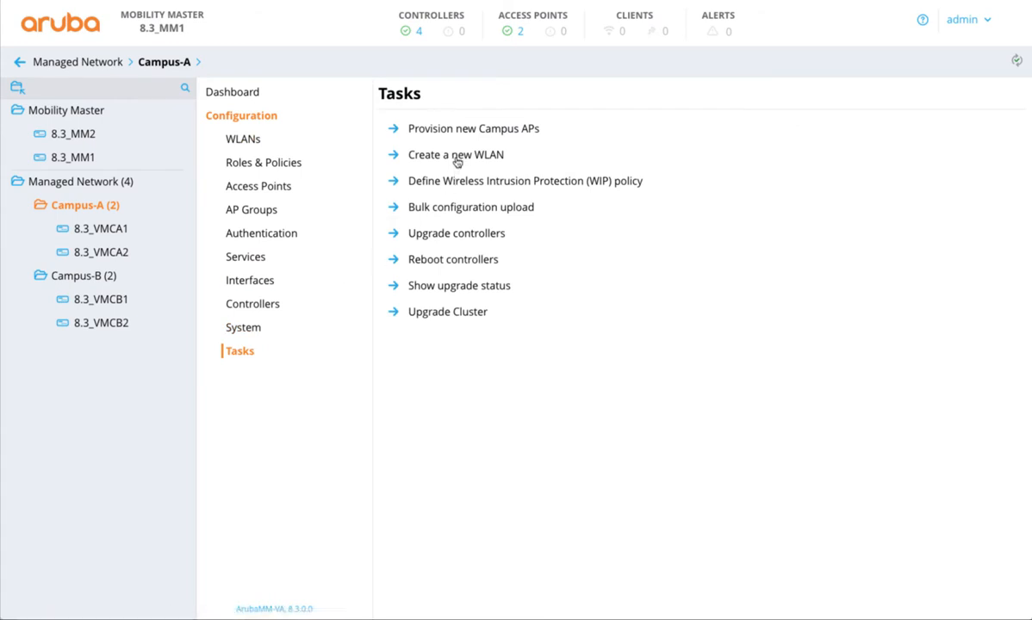
Start a new employee WLAN for Campus-A named Campus-A-PSK, broadcast only on the Campus-A-Group AP group
left_click(255, 142)
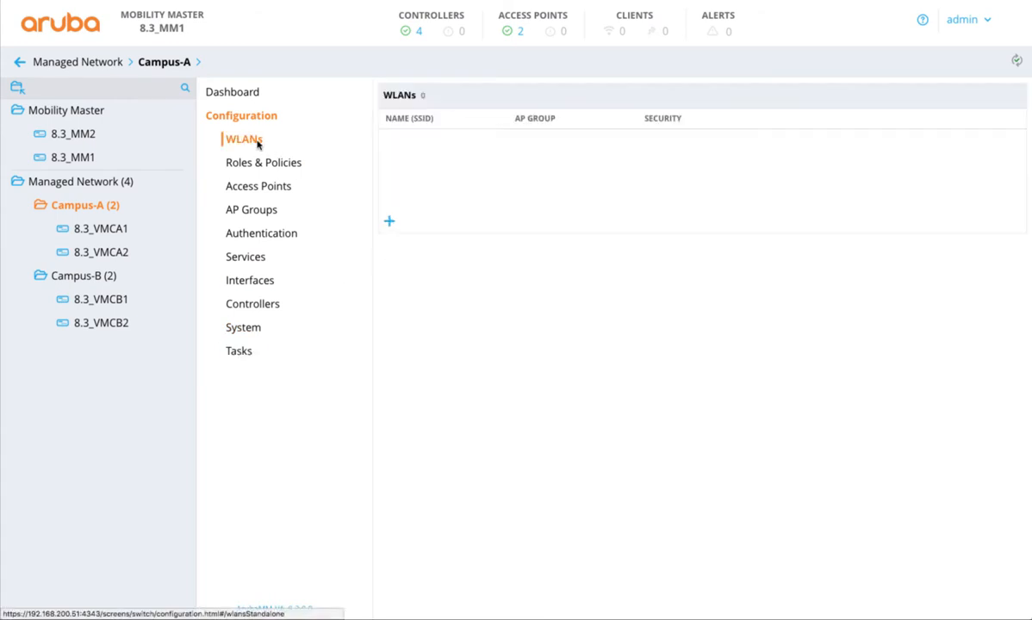
left_click(384, 223)
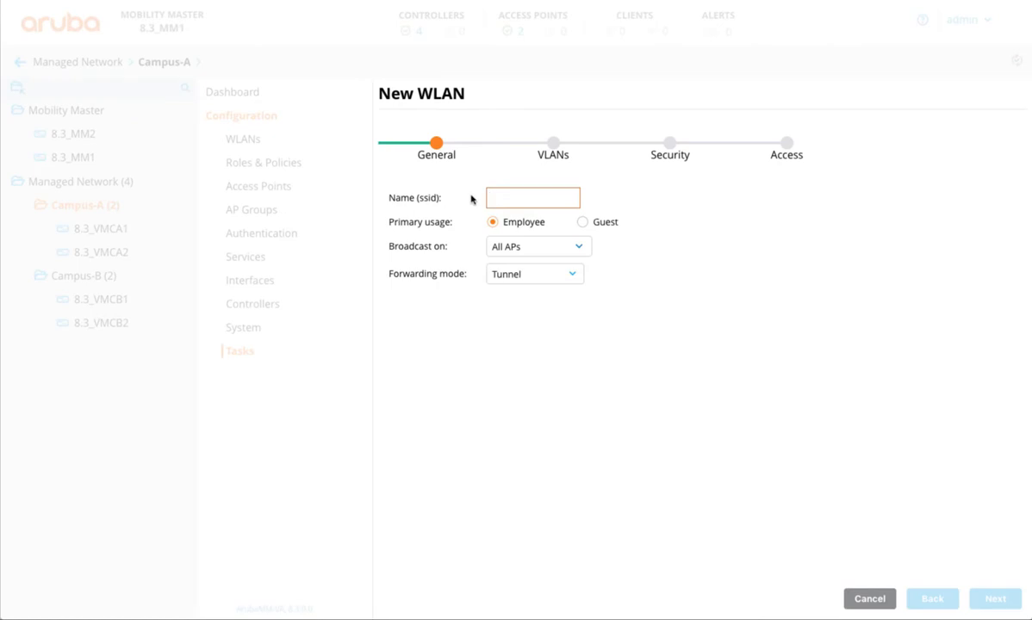
type("Campus")
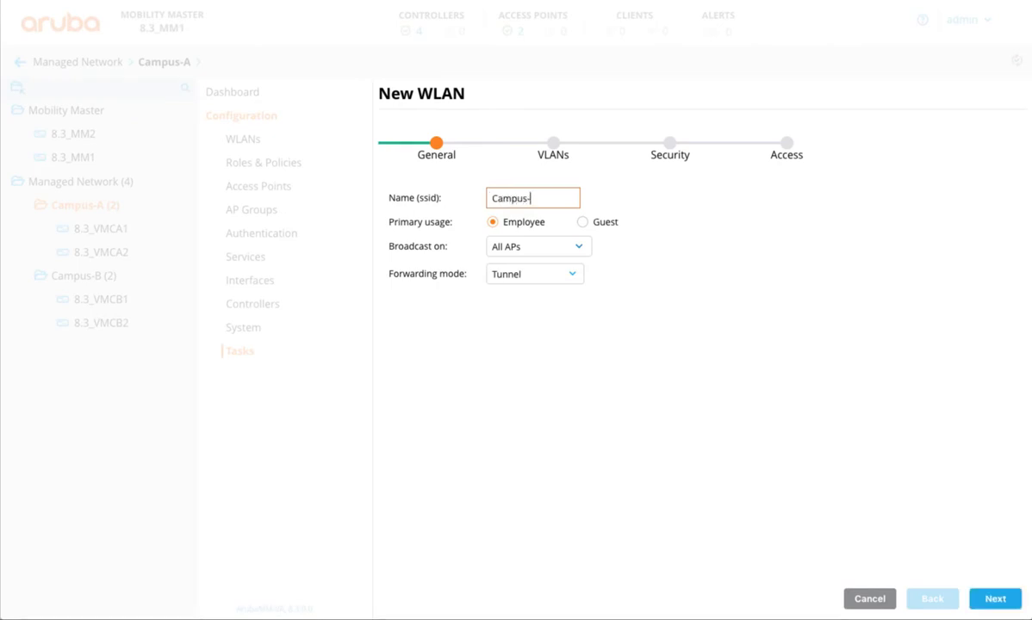
type("-A-Wl")
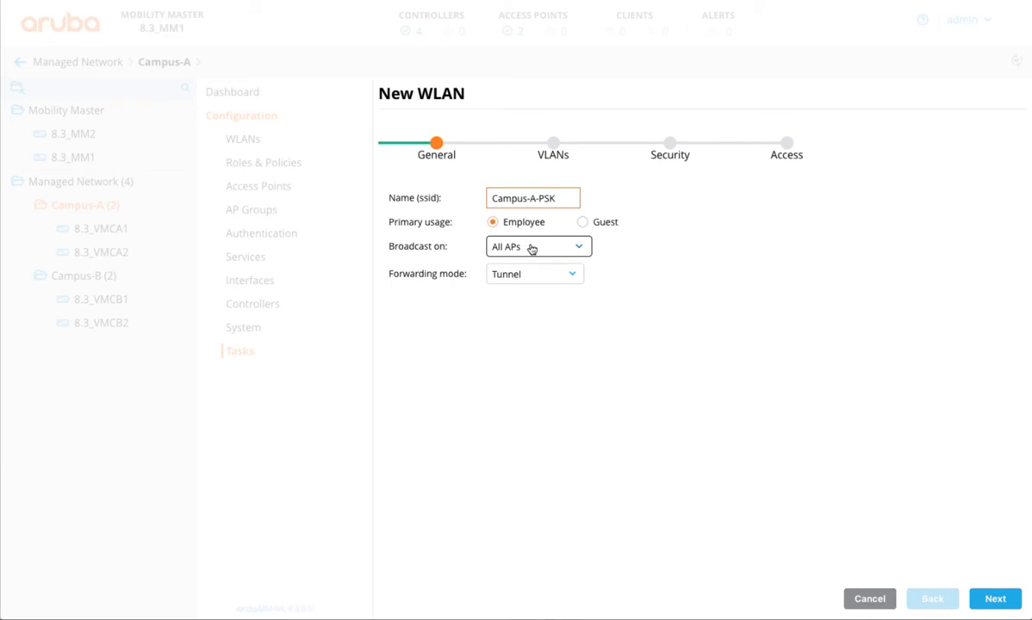
left_click(532, 248)
left_click(529, 259)
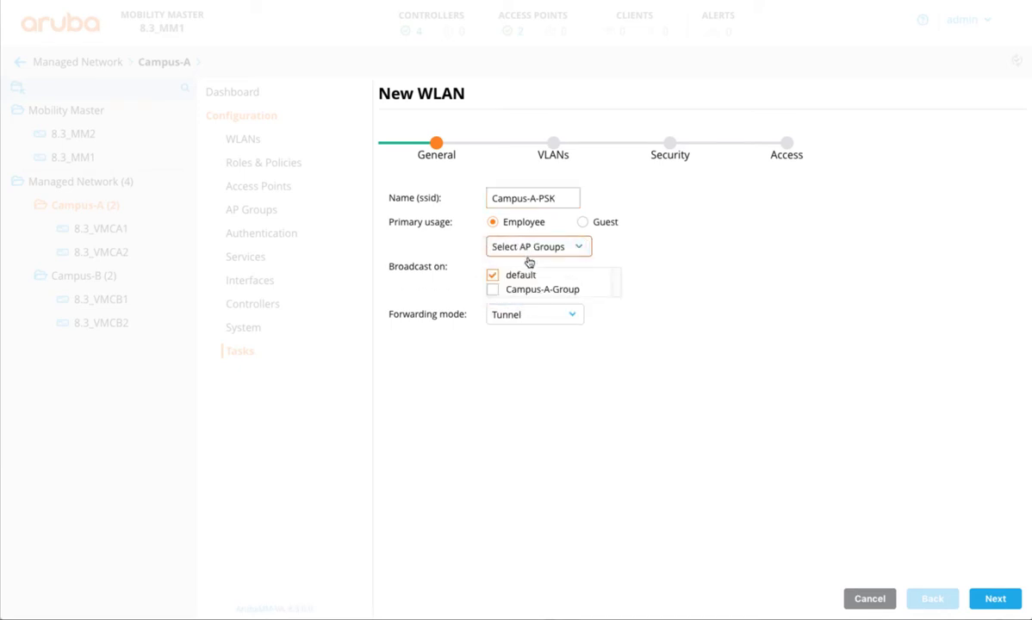
left_click(495, 290)
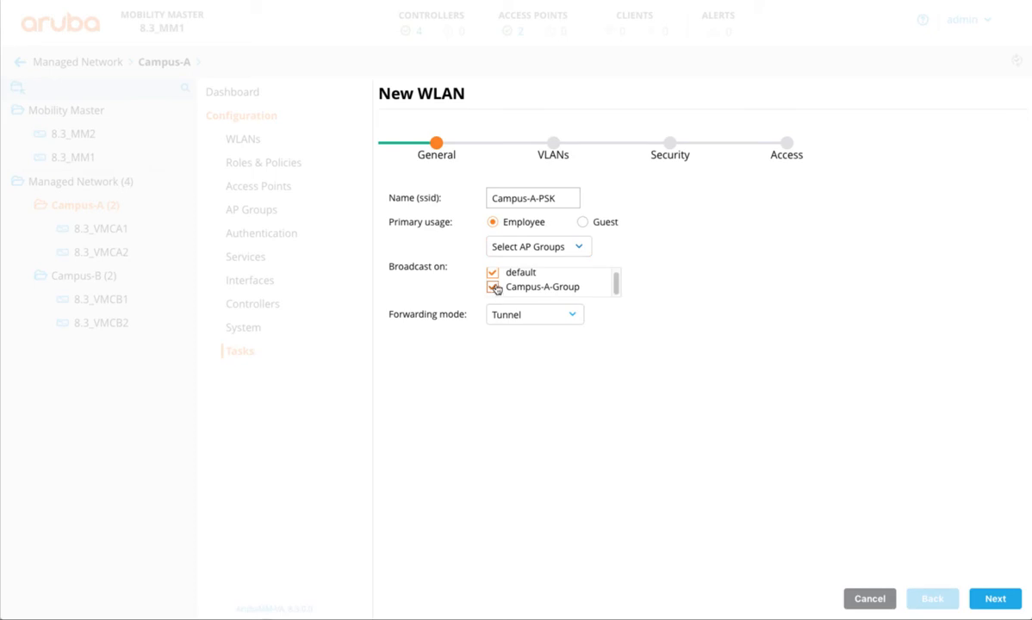
left_click(491, 273)
left_click(989, 594)
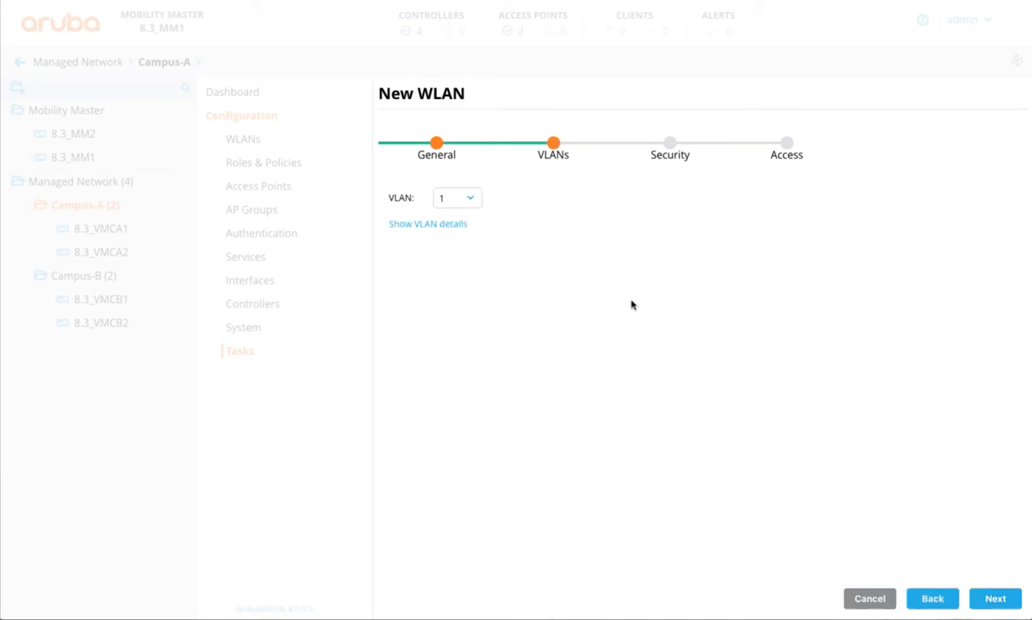
Assign the Campus-A-PSK WLAN to VLAN 200 and continue to its security settings
left_click(470, 200)
left_click(459, 211)
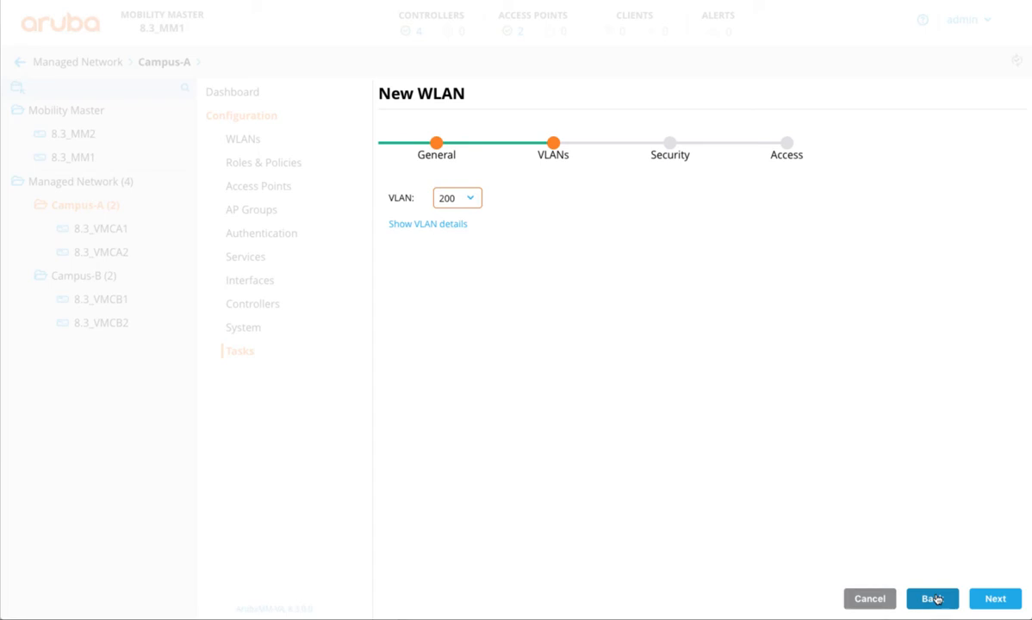
left_click(990, 600)
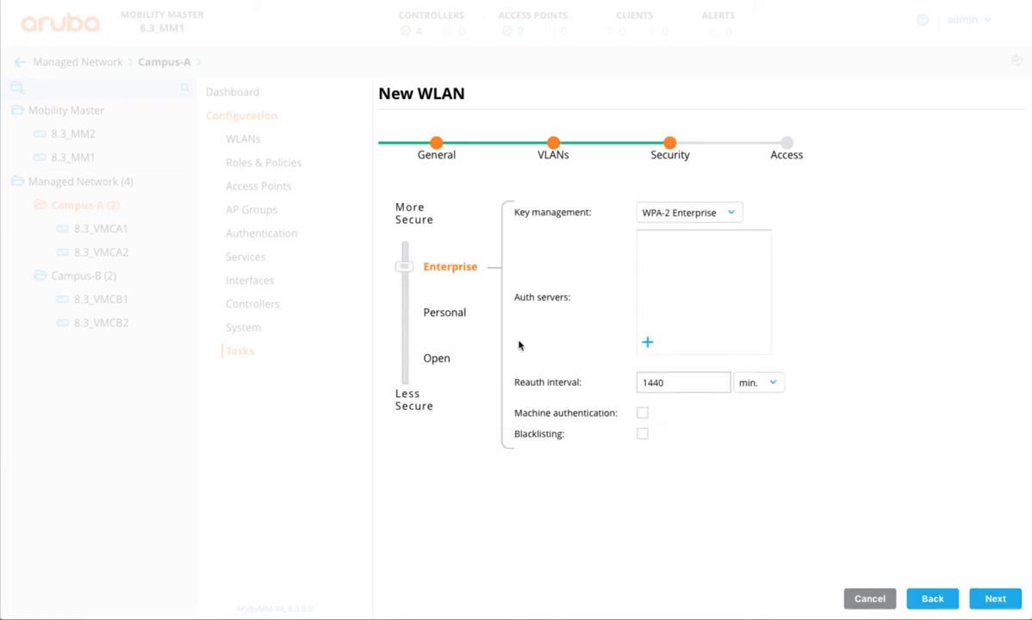
Set the WLAN's security to Personal with WPA-2 Personal key management, and enter and confirm the passphrase
left_click(455, 317)
left_click(645, 242)
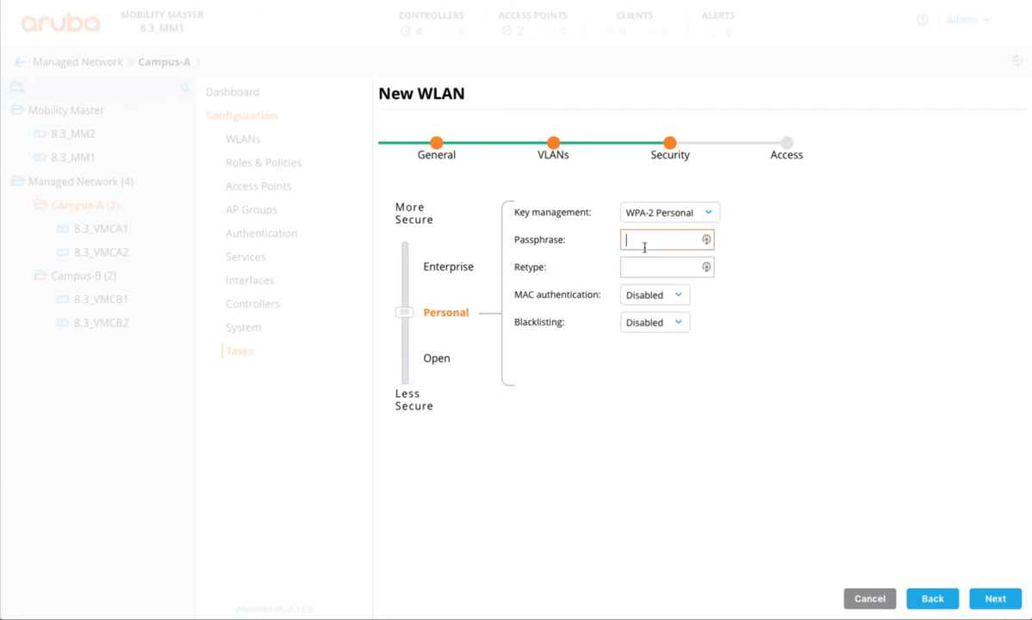
type("•••••••••")
key("Tab")
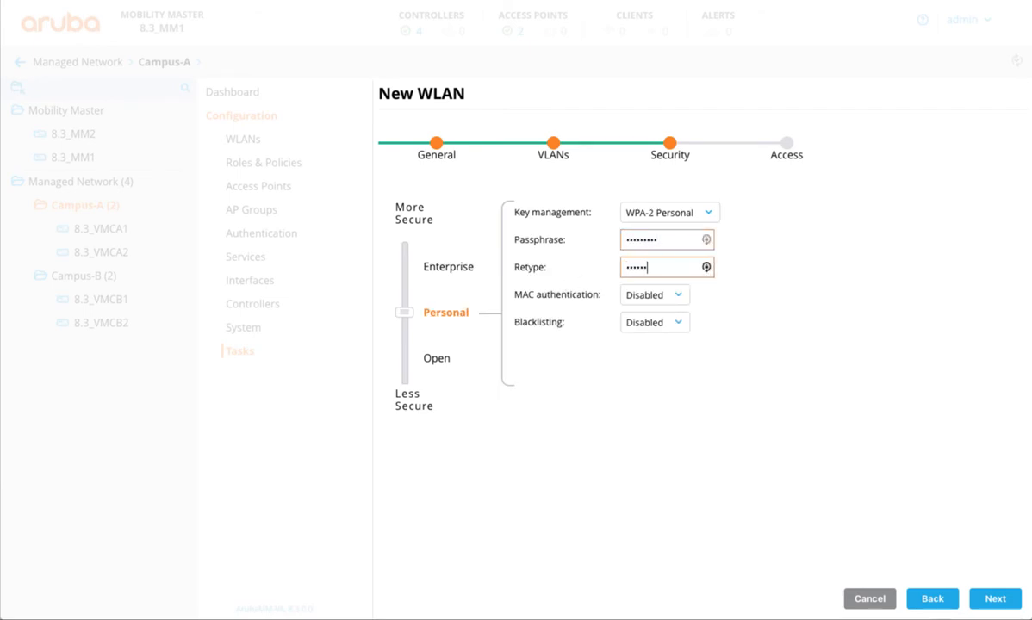
type("•••••••••")
left_click(995, 601)
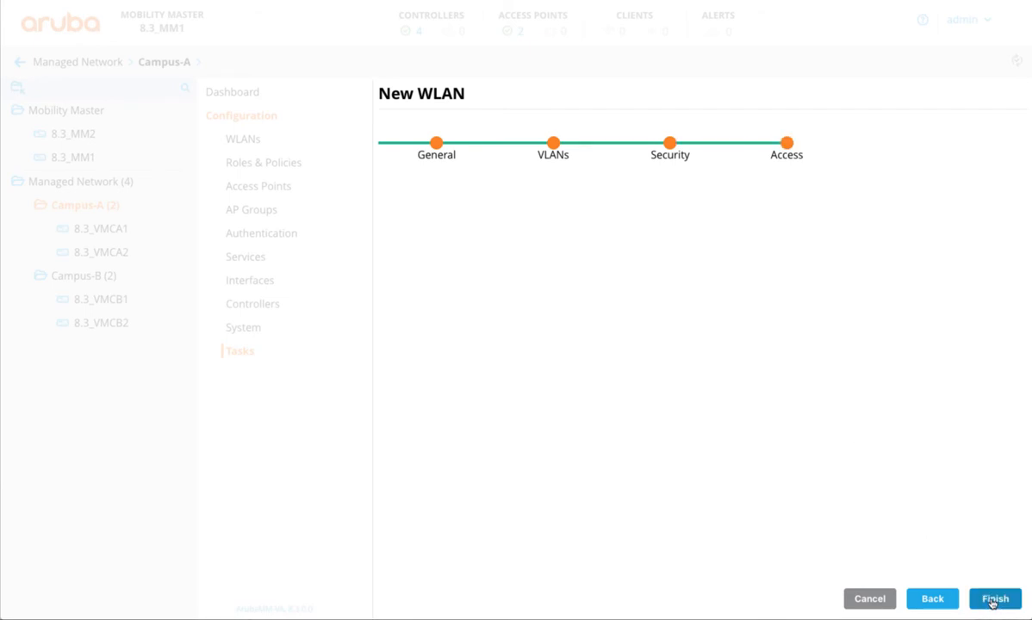
Set the WLAN's default role to guest and finish creating the Campus-A-PSK WLAN
left_click(548, 199)
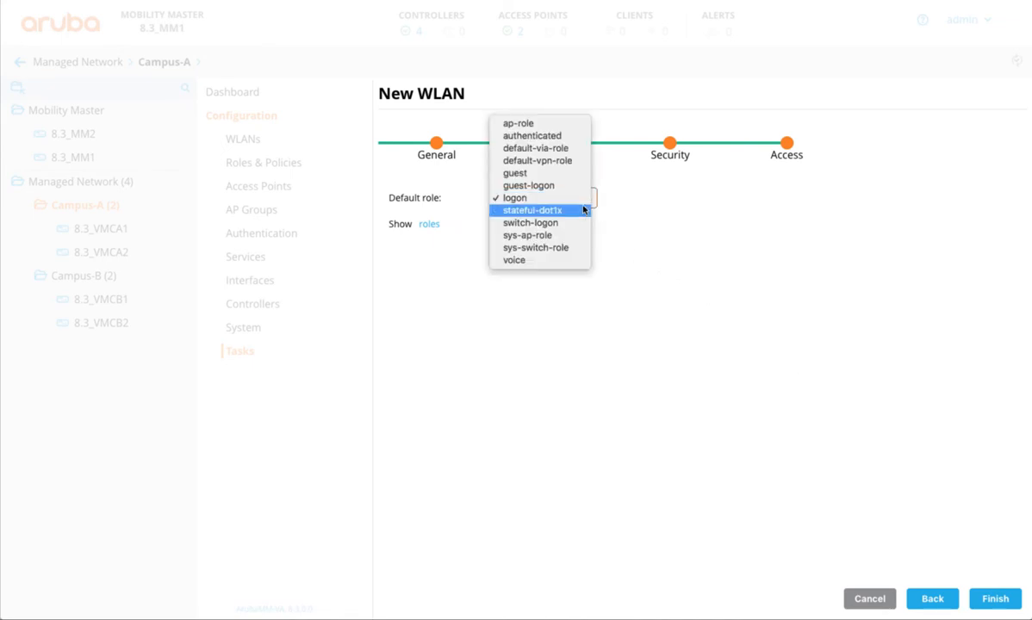
left_click(548, 174)
left_click(994, 598)
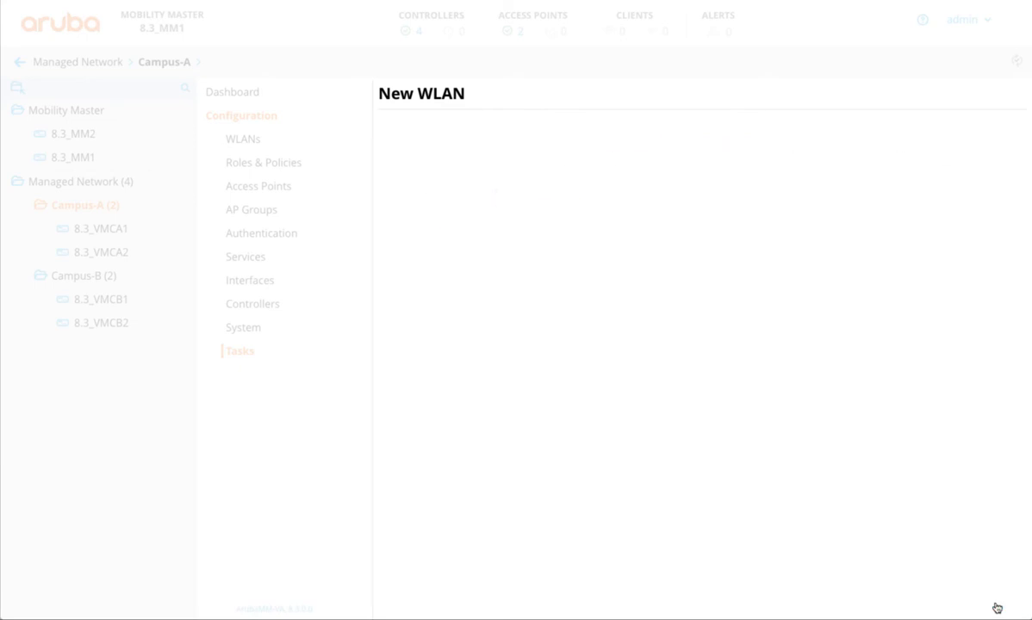
Deploy the pending changes to the Campus-A controllers and dismiss the deployment status
left_click(933, 62)
left_click(730, 182)
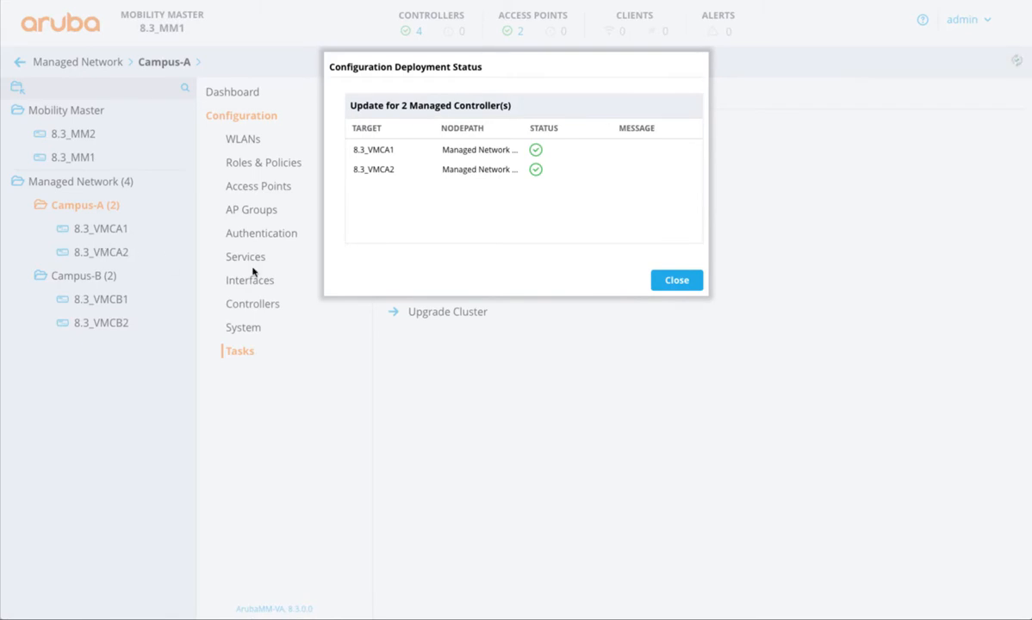
left_click(676, 283)
Create a VLAN named Campus-B-PSK with ID 150 in the Campus-B group's interface configuration
left_click(61, 280)
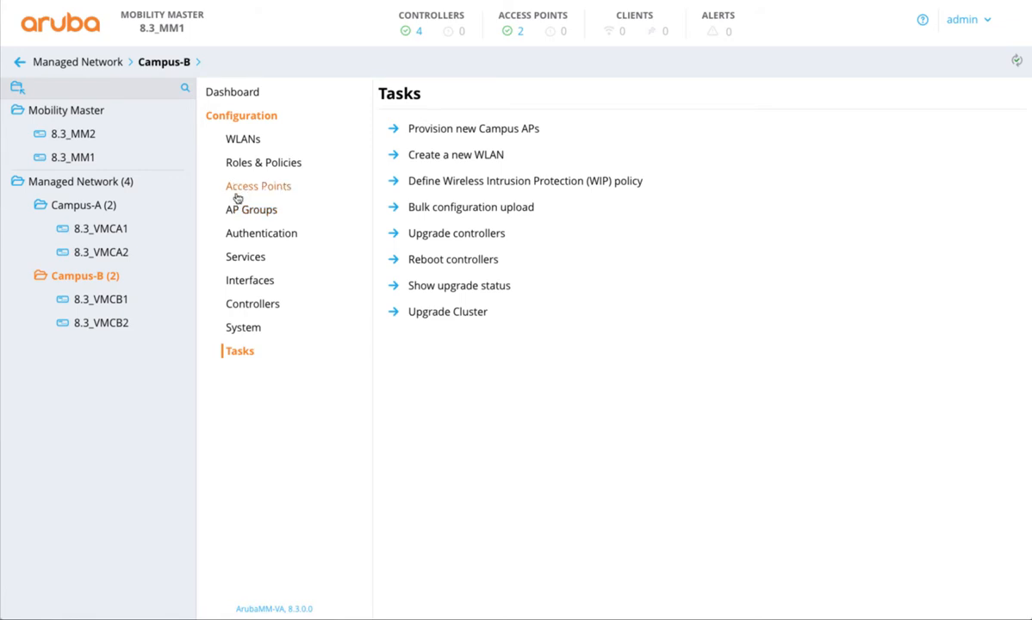
left_click(233, 276)
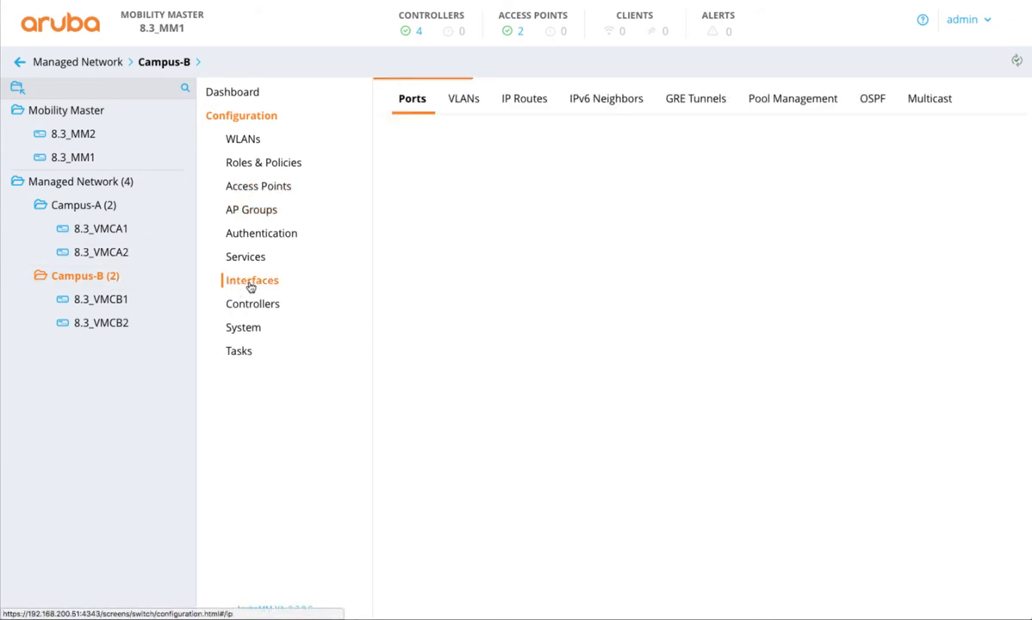
left_click(461, 98)
left_click(420, 262)
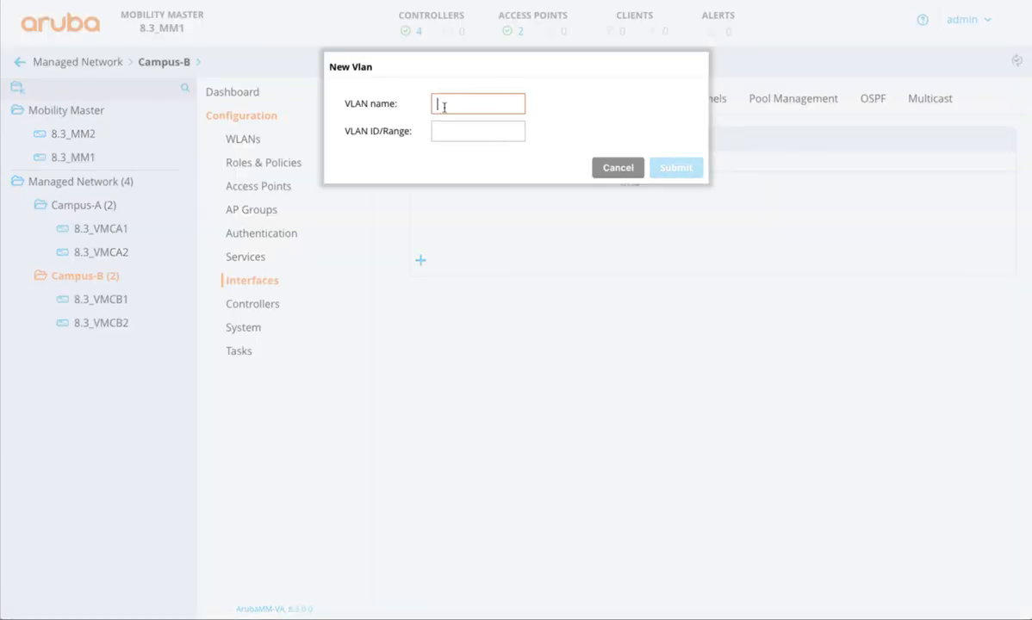
type("Camp")
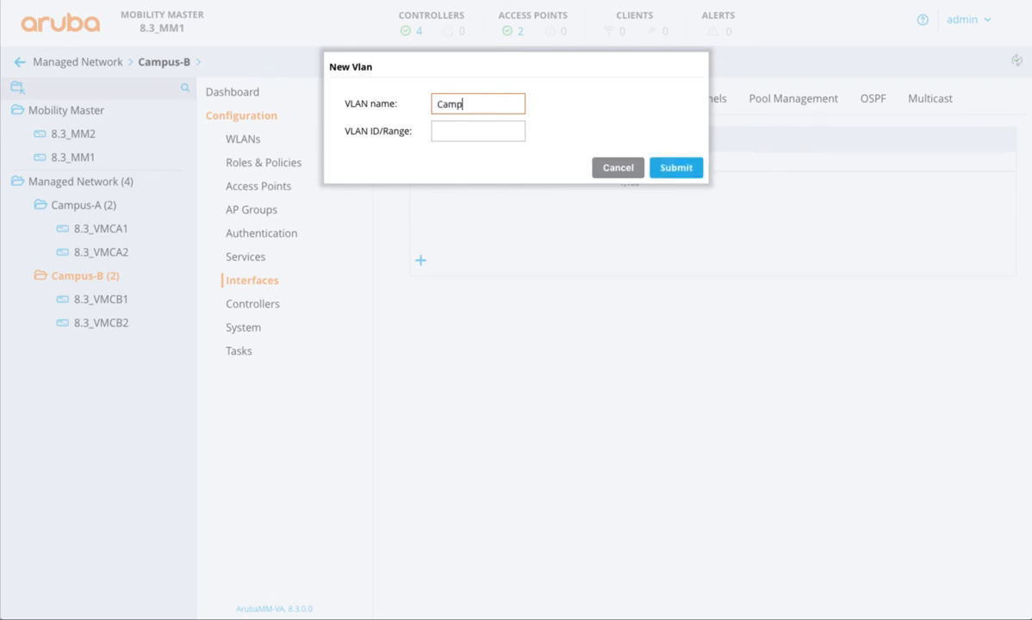
type("us-B-PSK")
left_click(437, 131)
type("150")
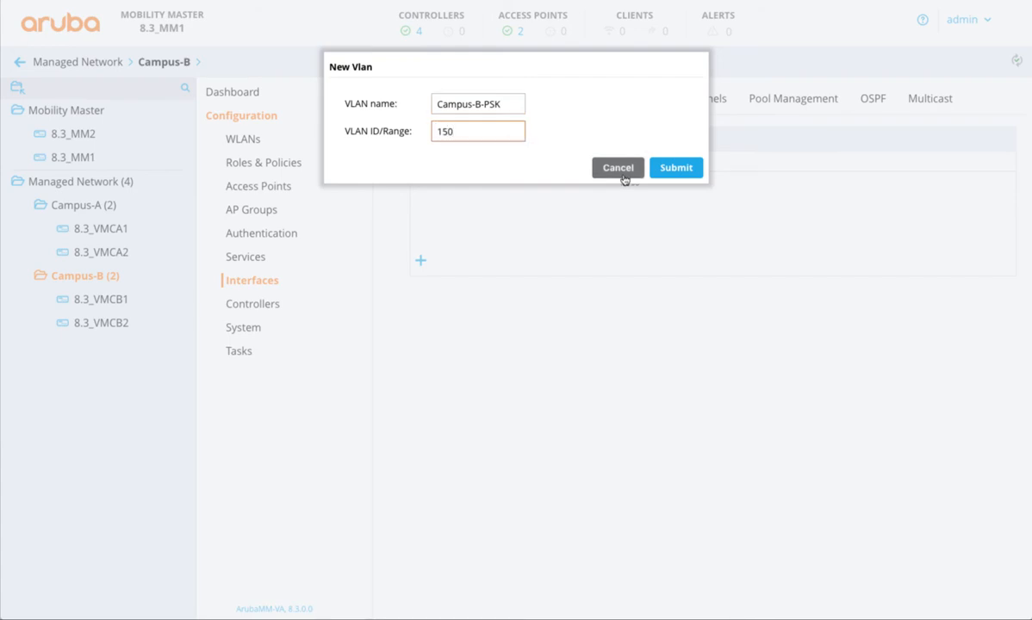
left_click(661, 171)
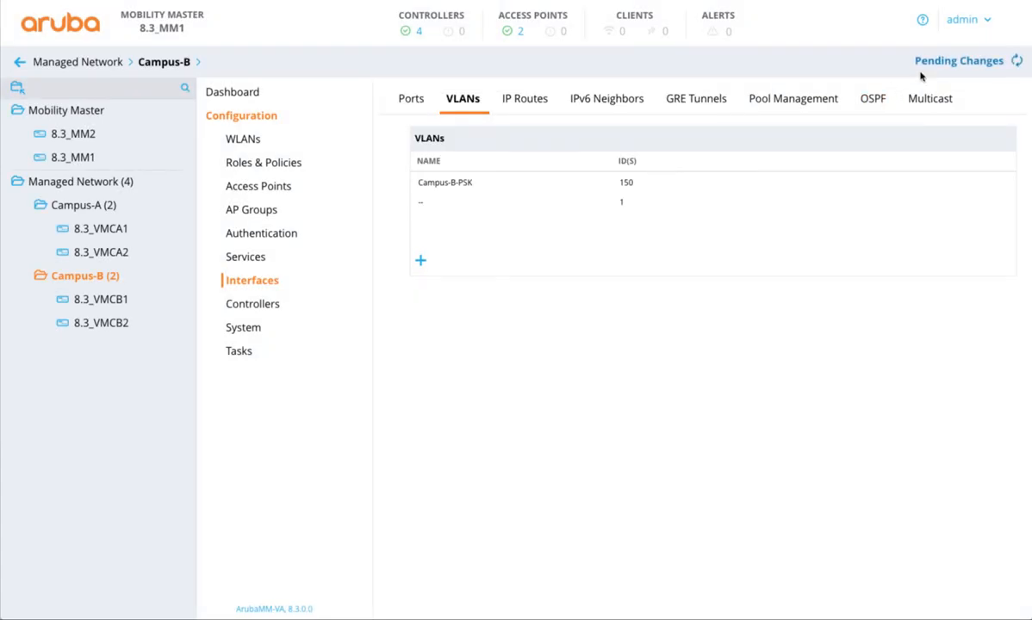
Deploy the pending VLAN change to the Campus-B controllers and dismiss the deployment status
left_click(919, 62)
left_click(701, 186)
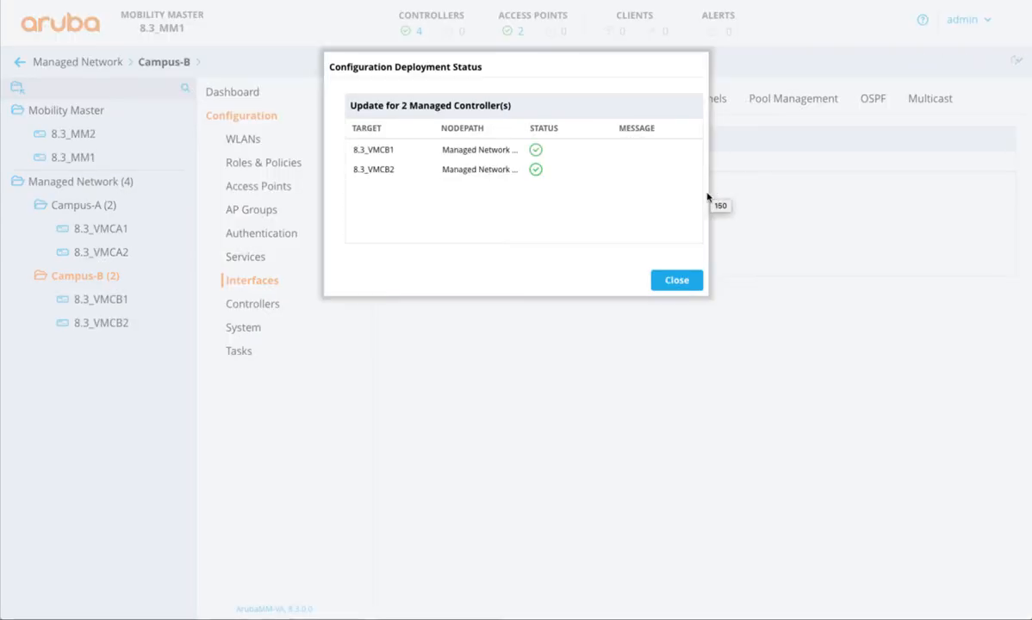
left_click(668, 279)
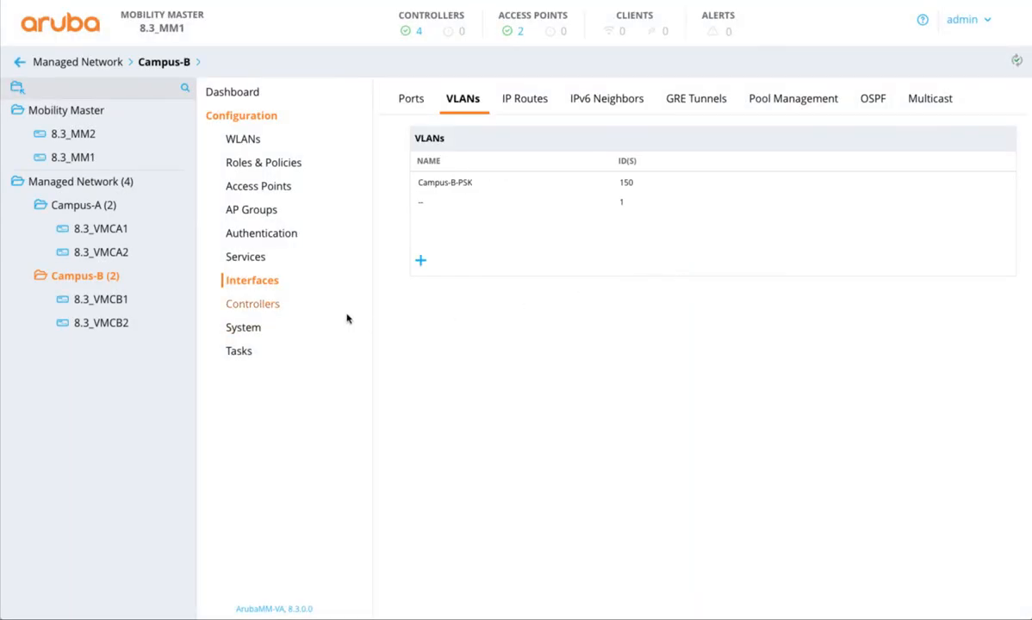
Start a new employee WLAN for Campus-B named Campus-B-PSK, broadcast only on the Campus-B-Group AP group
left_click(248, 139)
left_click(390, 224)
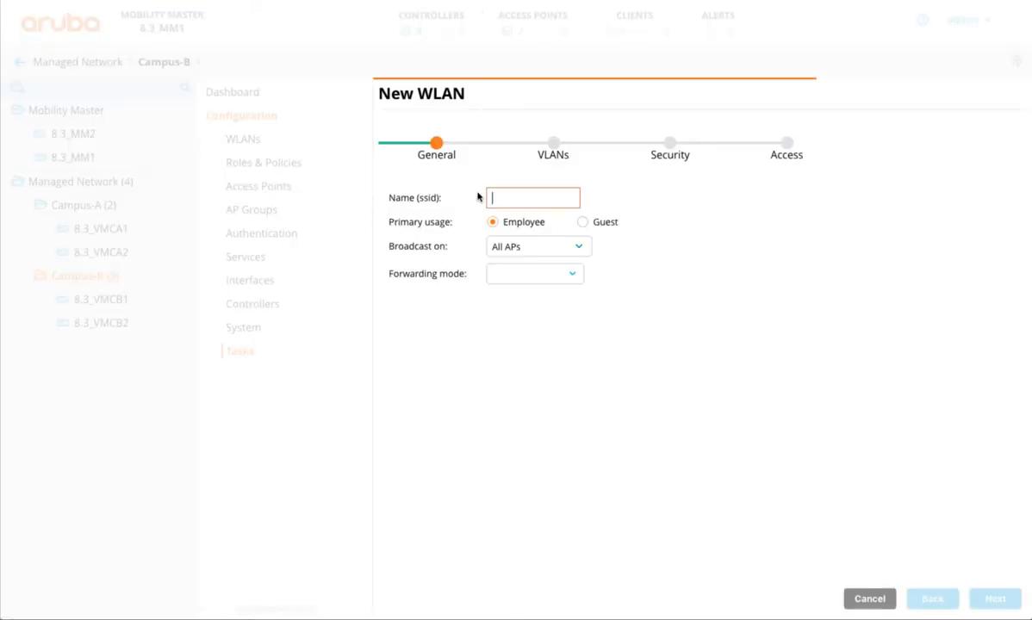
type("Campus-B")
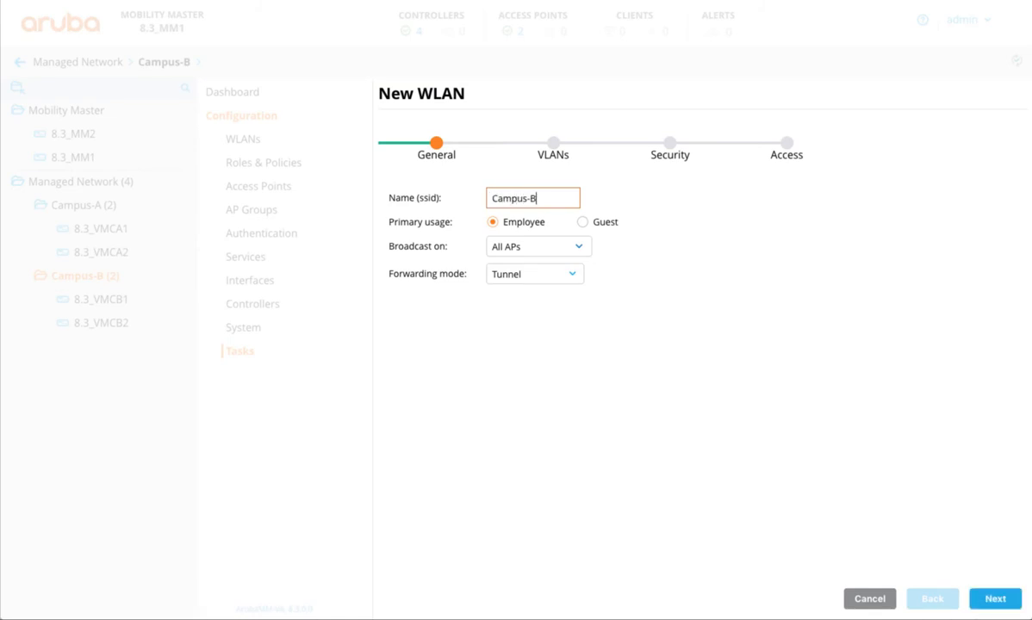
type("-PSK")
left_click(526, 247)
left_click(525, 259)
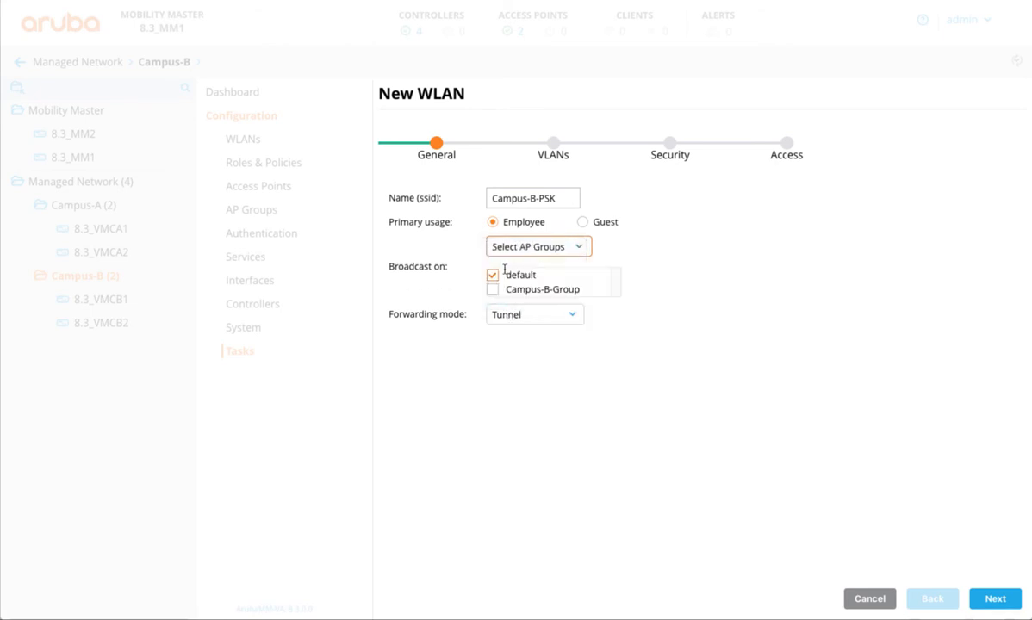
left_click(493, 275)
left_click(494, 274)
left_click(493, 290)
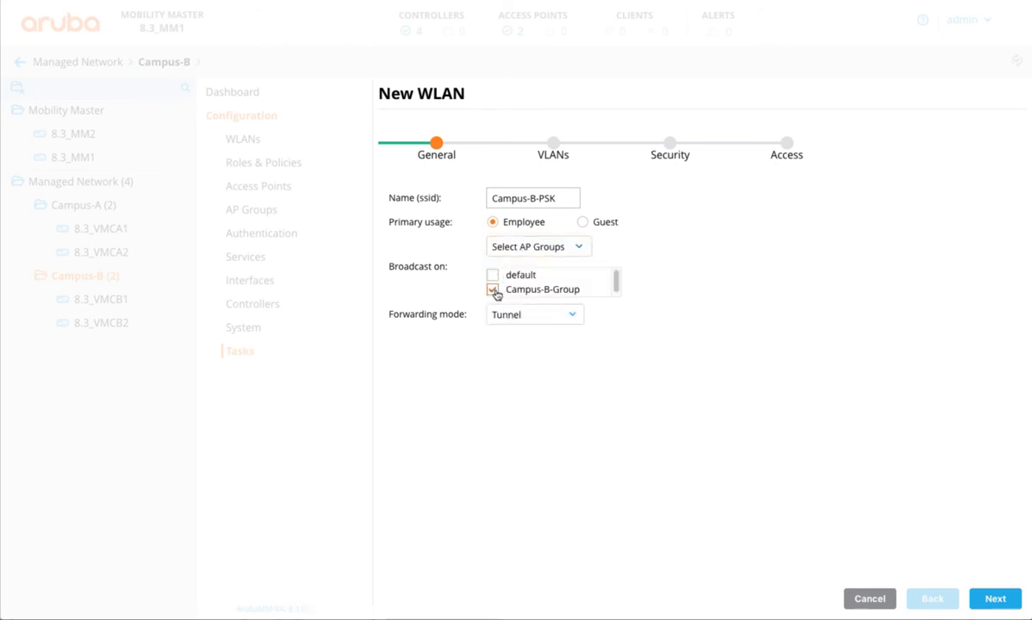
left_click(979, 598)
Assign the new Campus-B WLAN to the named VLAN Campus-B-PSK
left_click(462, 199)
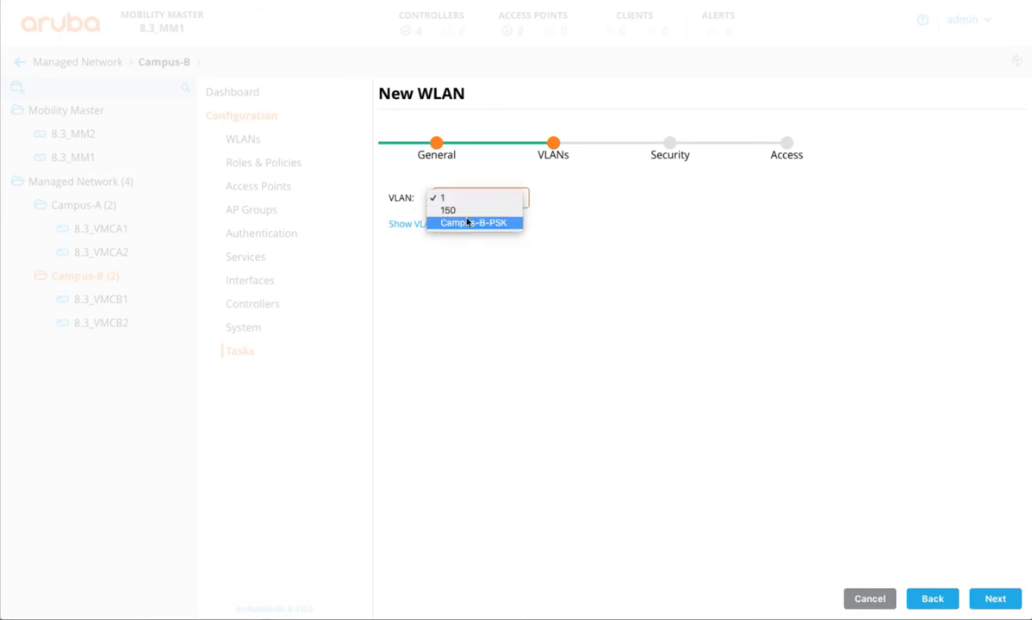
left_click(467, 223)
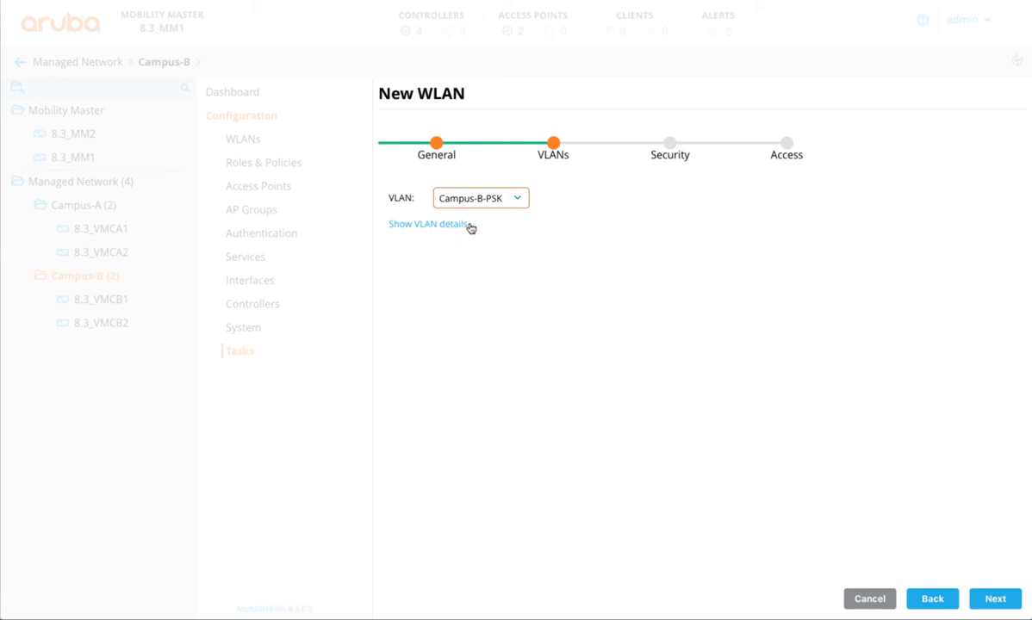
Secure the new Campus-B WLAN with Personal security using WPA-2 Personal, and enter and retype the passphrase
left_click(984, 605)
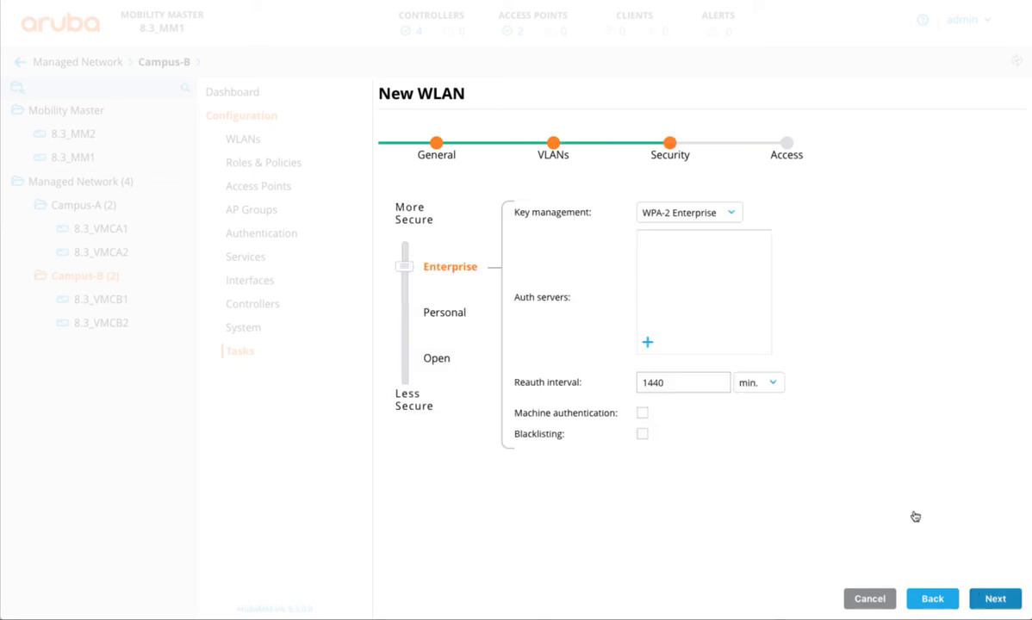
left_click(453, 317)
left_click(647, 241)
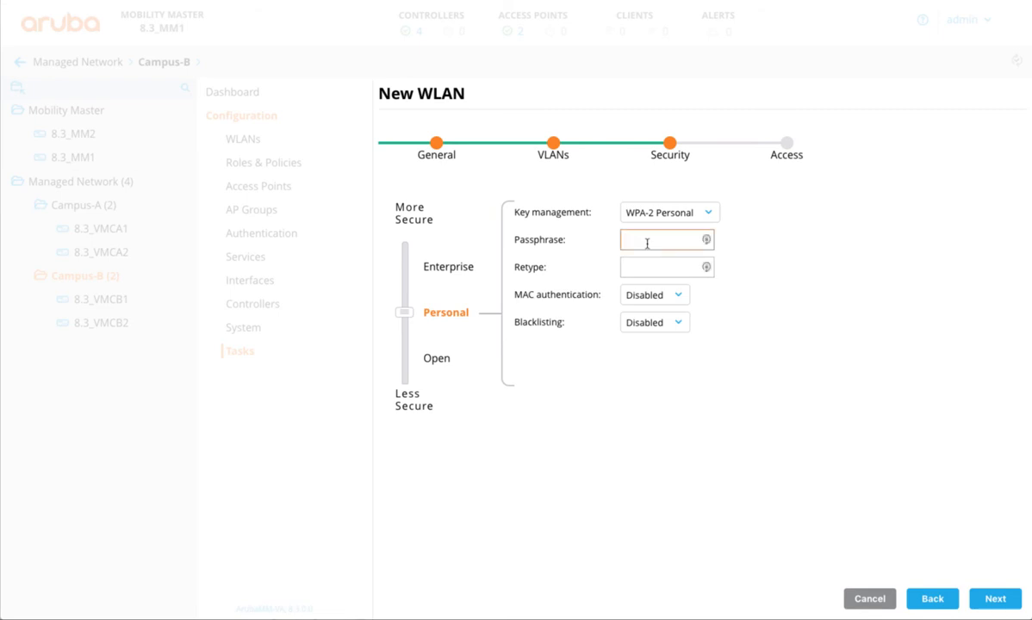
type("*********")
key("Tab")
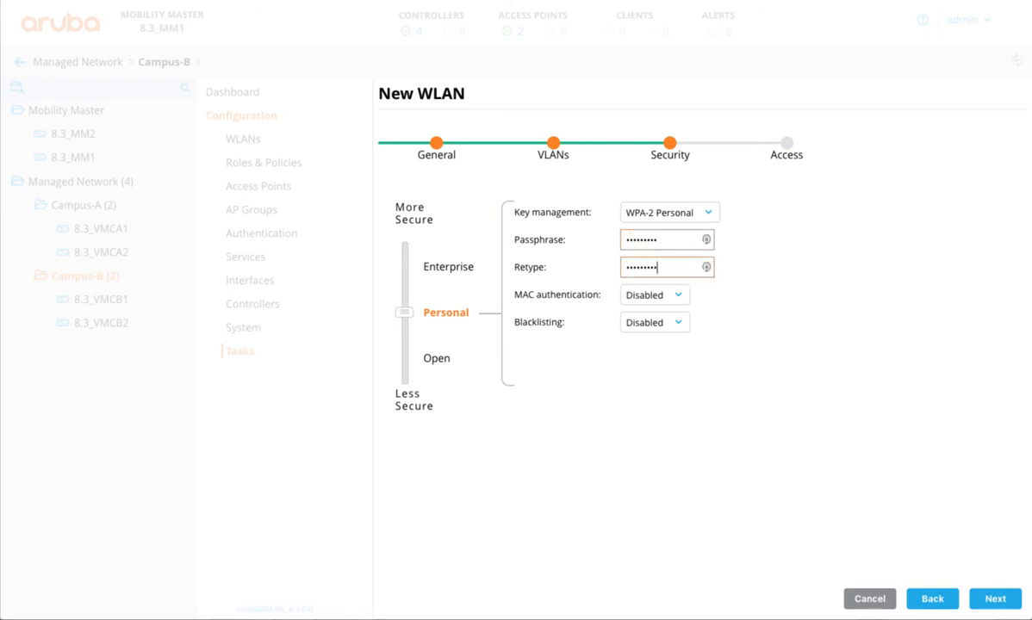
left_click(988, 601)
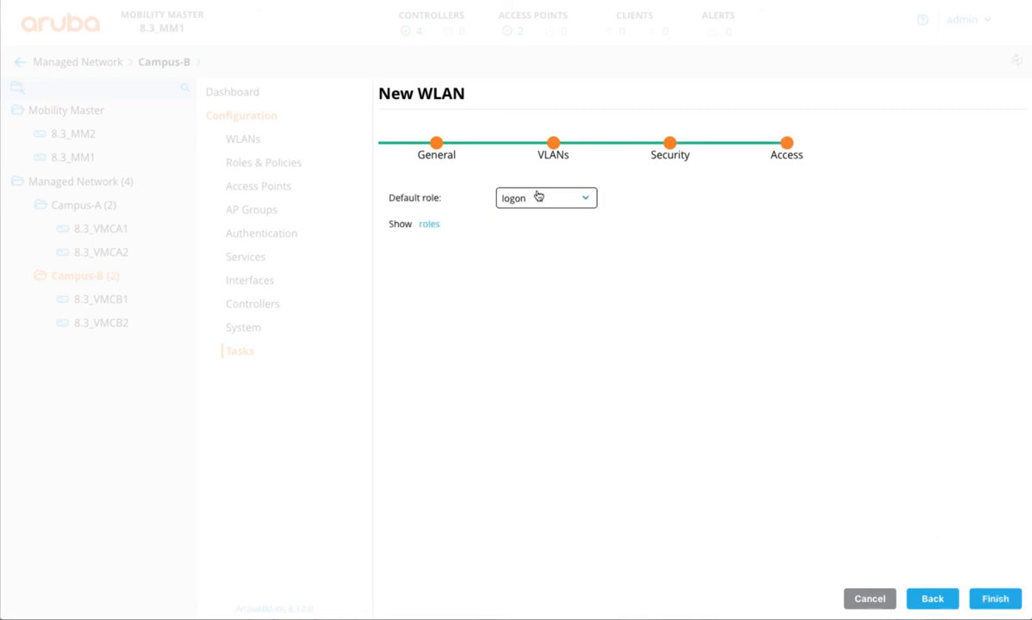
Choose logon as the default role for the Campus-B WLAN and finish creating it
left_click(540, 198)
left_click(517, 173)
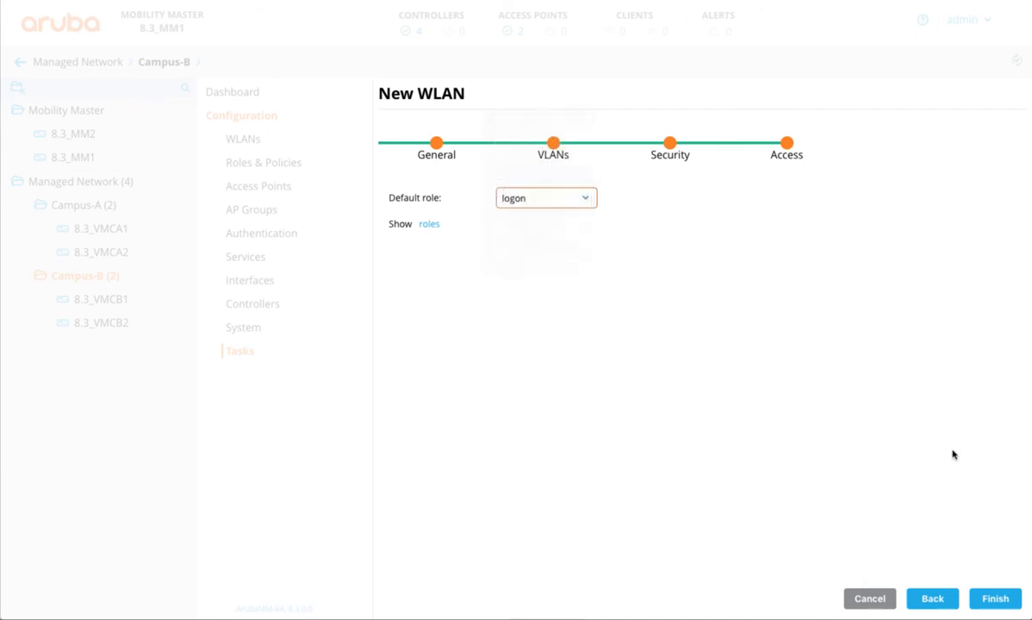
left_click(995, 599)
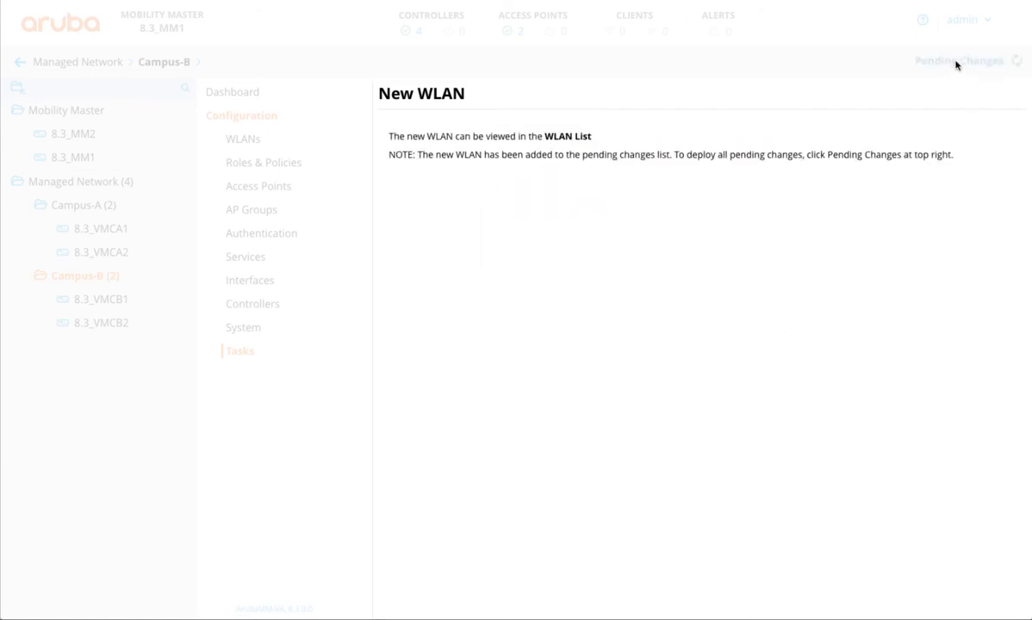
Deploy the pending WLAN changes to the Campus-B controllers and dismiss the deployment status
left_click(956, 62)
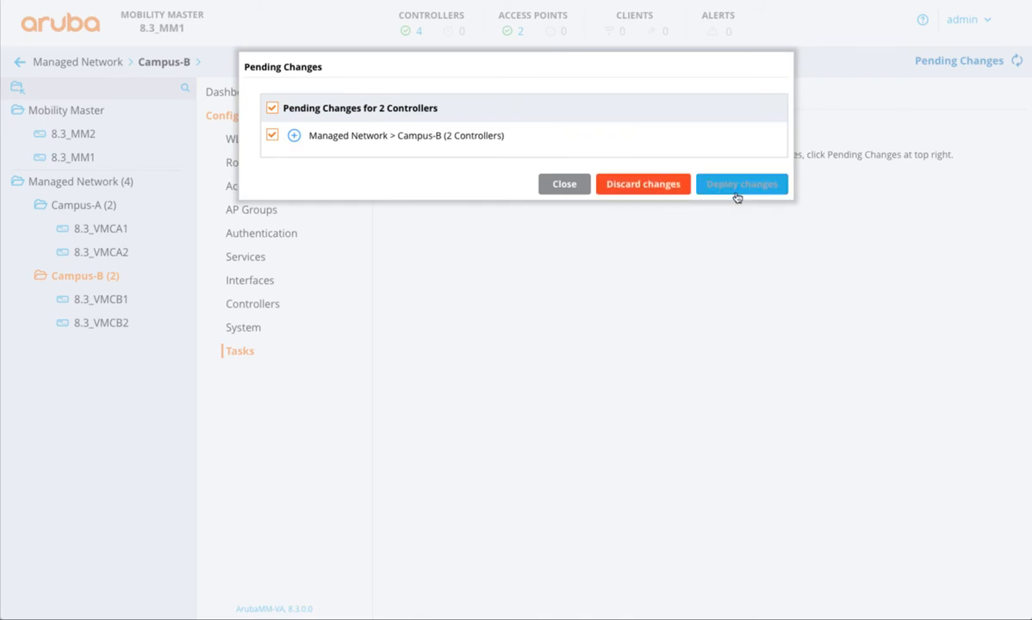
left_click(736, 193)
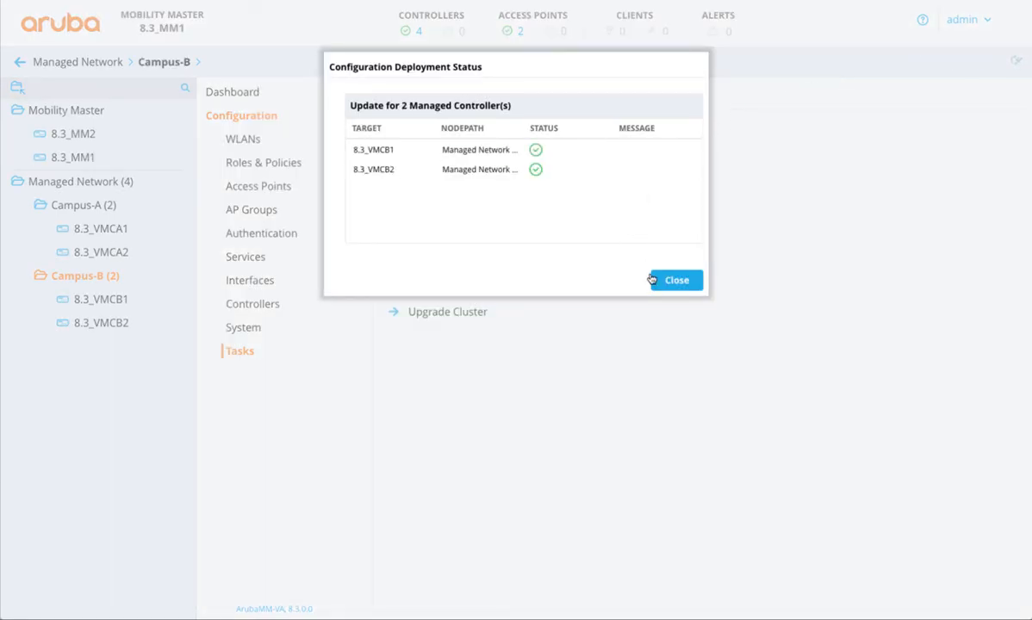
left_click(674, 279)
Switch to WiFi Explorer, filter the scanned networks by Campus, and move its window off the Mobility Master page
key("super+space")
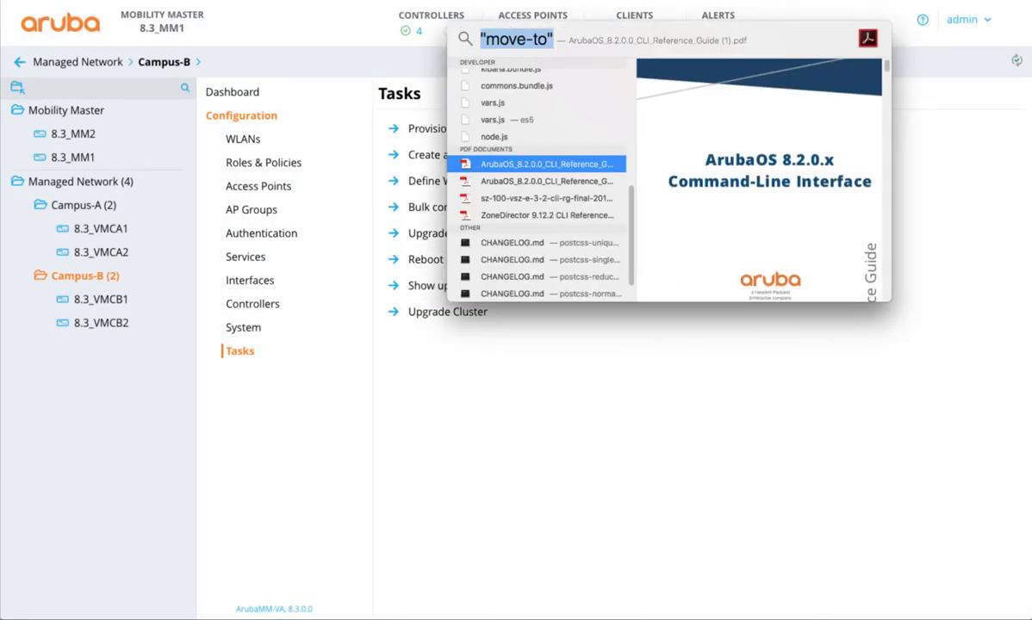
type("wifi")
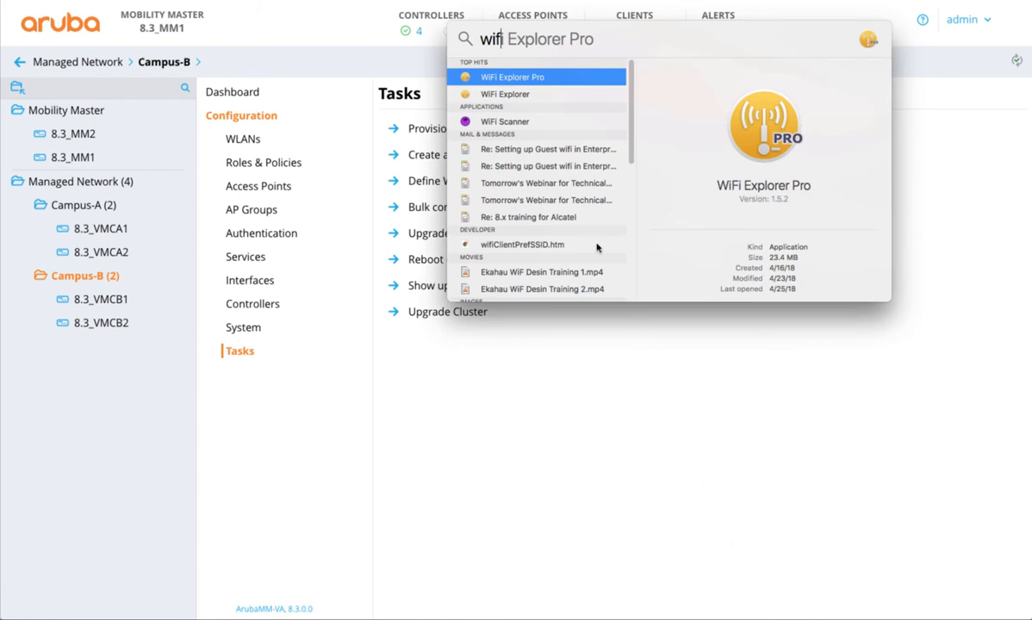
double_click(523, 95)
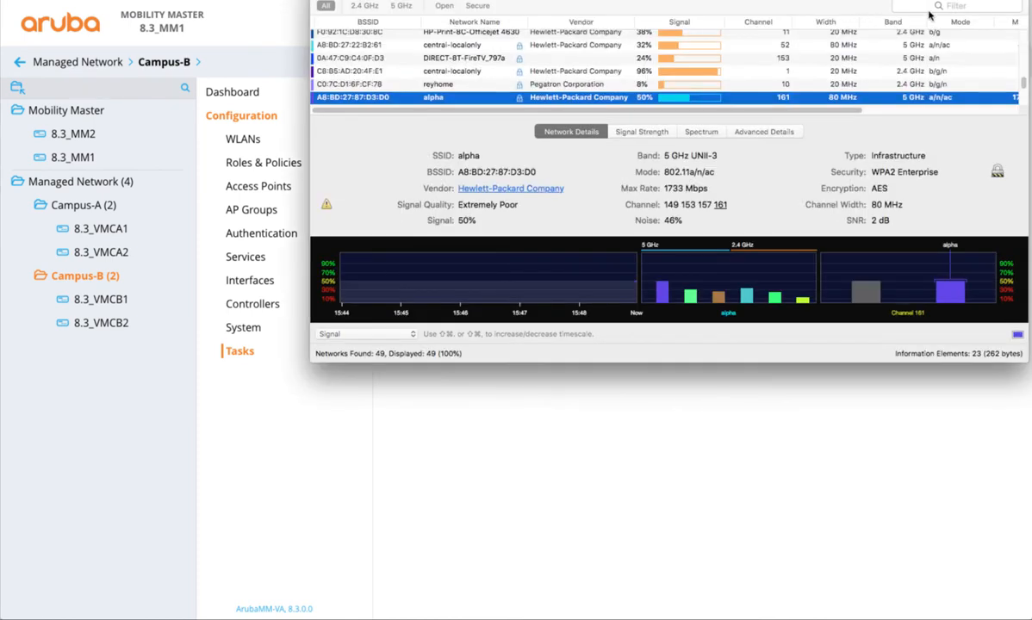
left_click(938, 8)
type("Campus")
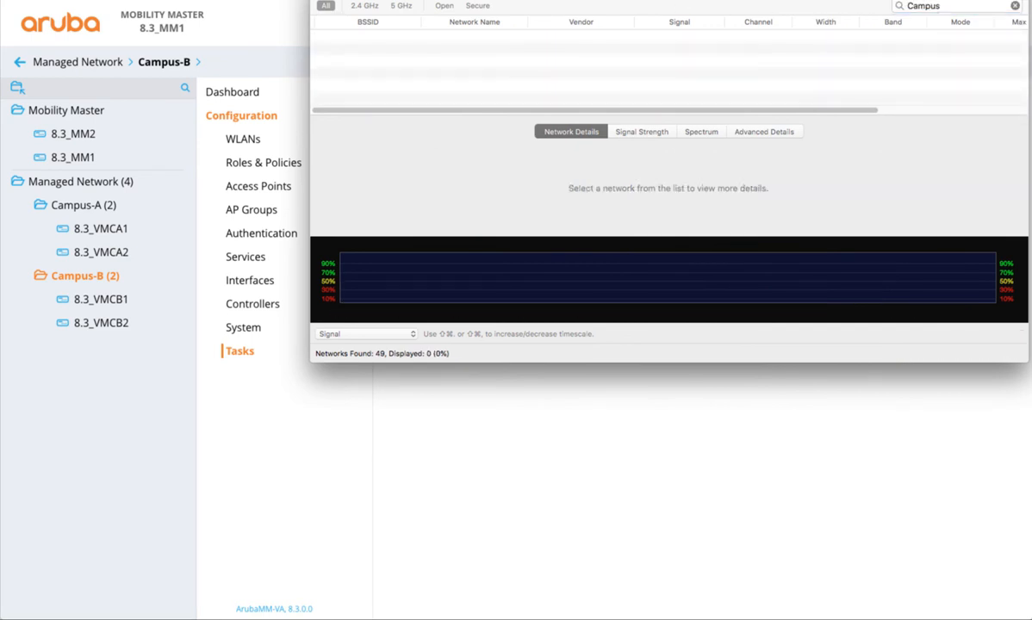
left_click_drag(911, 0, 809, 58)
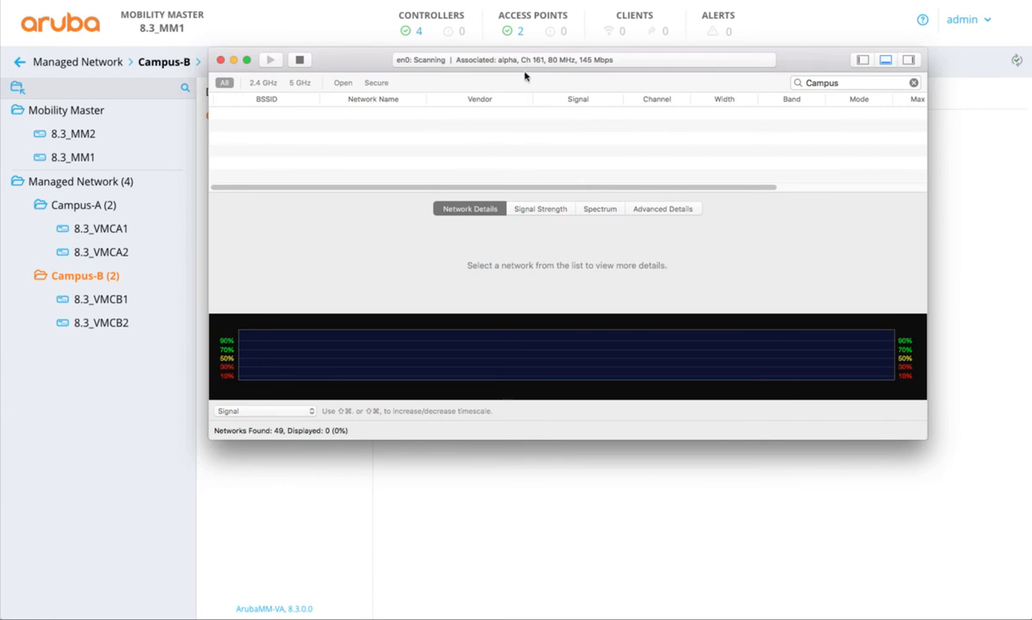
left_click_drag(373, 69, 1031, 104)
left_click_drag(1031, 129, 244, 121)
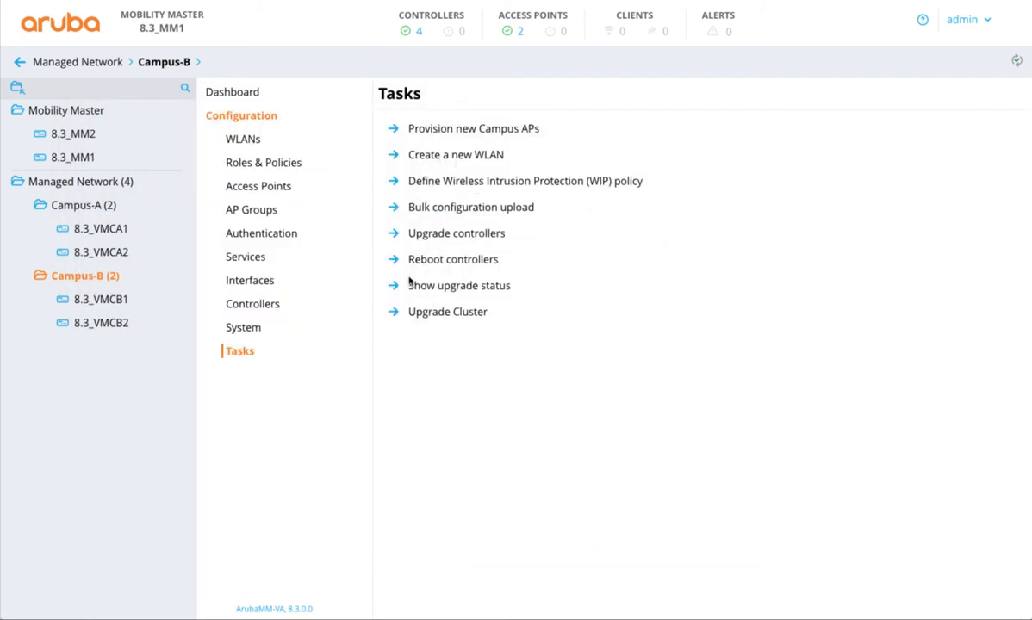
Create a VLAN named Campus-A-PSK with ID 200 in the Campus-A group's interface configuration
left_click(97, 205)
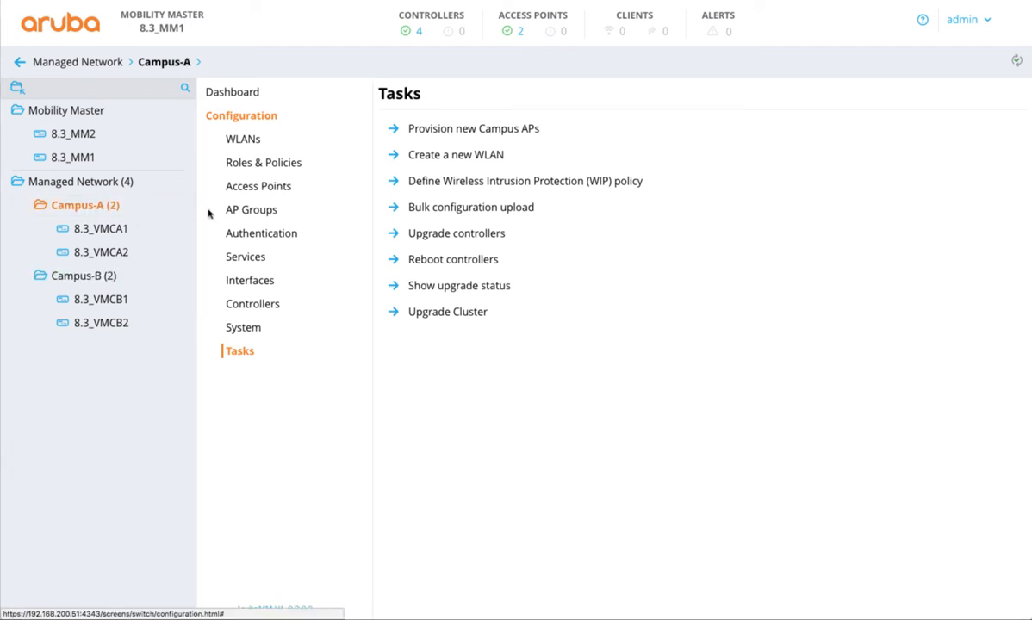
left_click(241, 279)
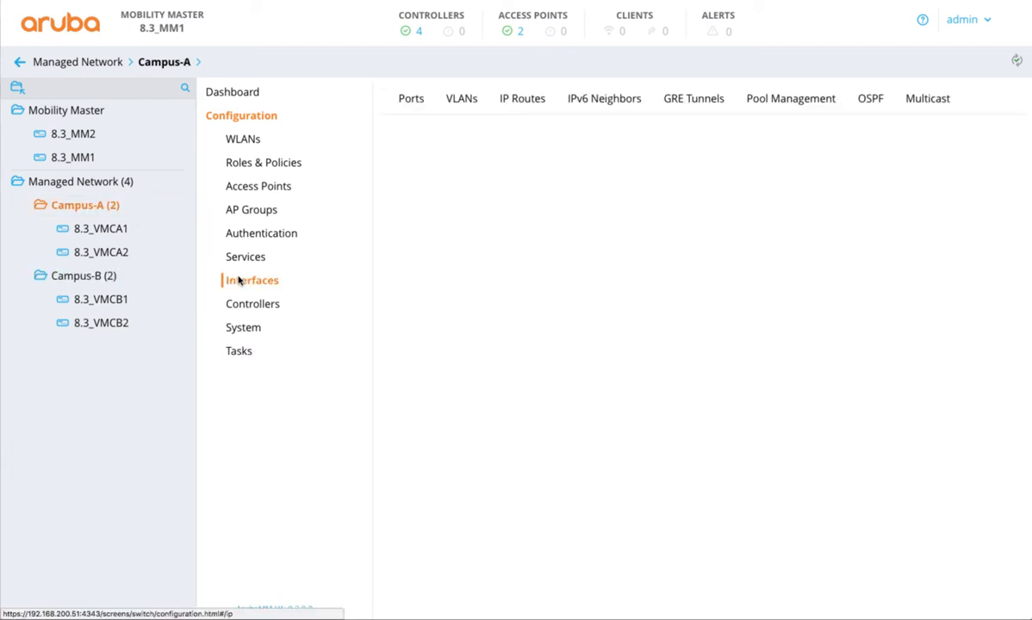
left_click(471, 101)
left_click(420, 260)
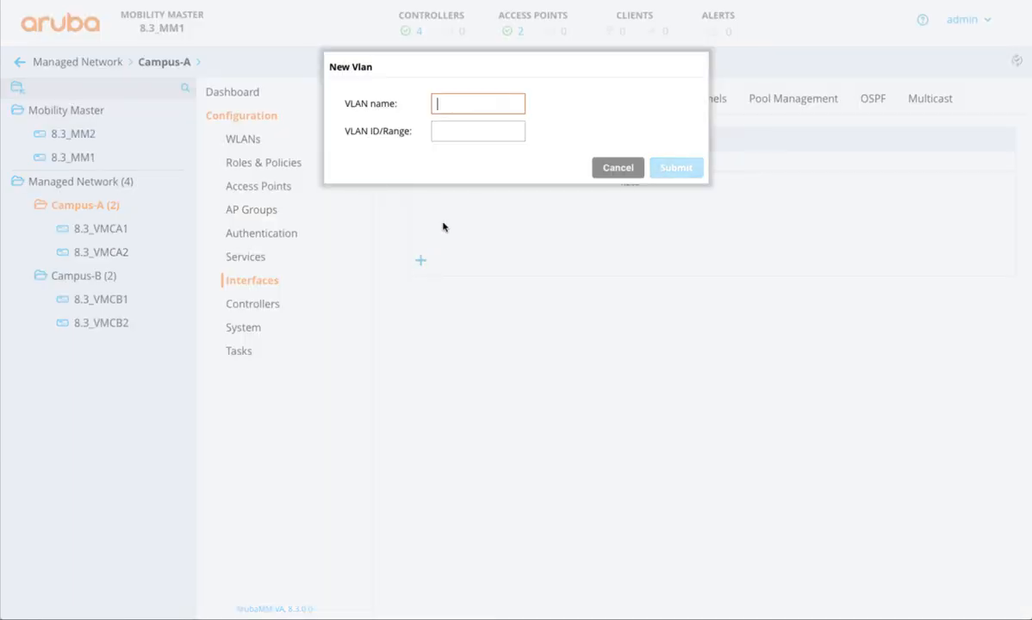
type("Campus-A-PSK")
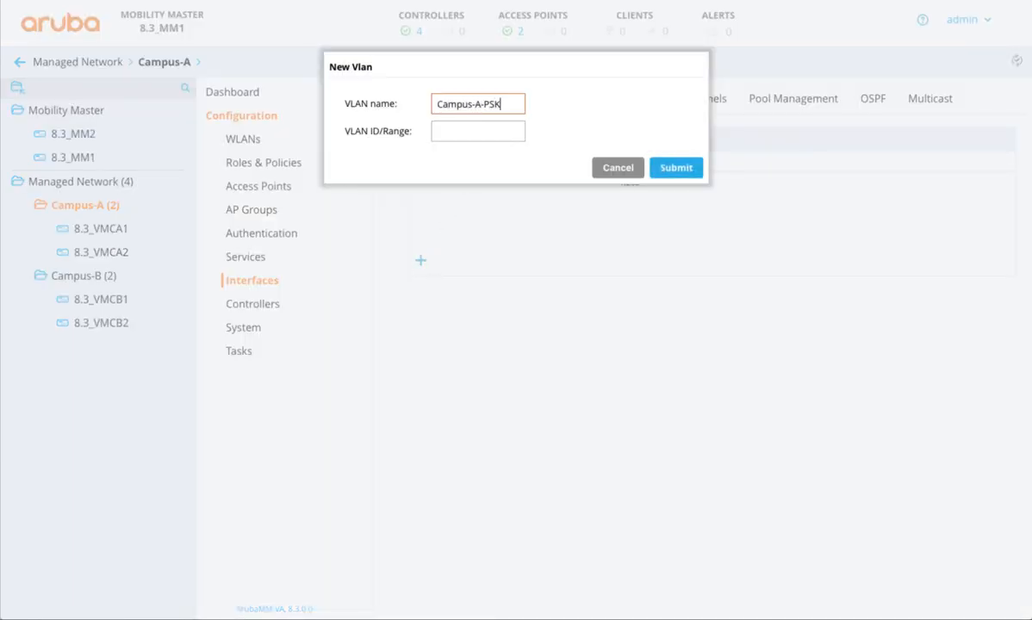
left_click(476, 127)
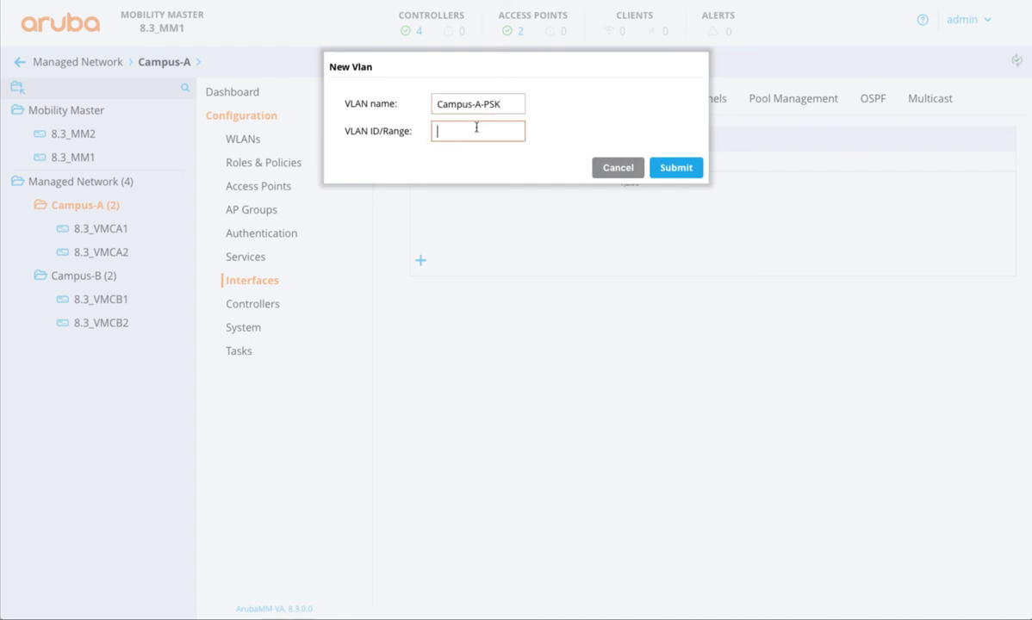
type("200")
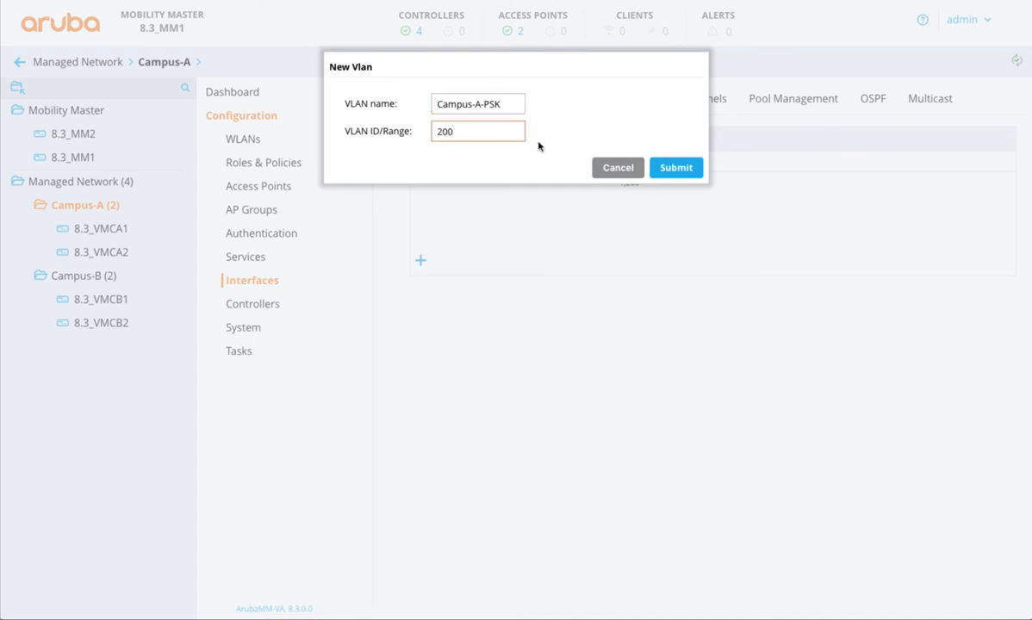
left_click(683, 167)
Deploy the pending VLAN change to the Campus-A controllers and dismiss the deployment status
left_click(959, 62)
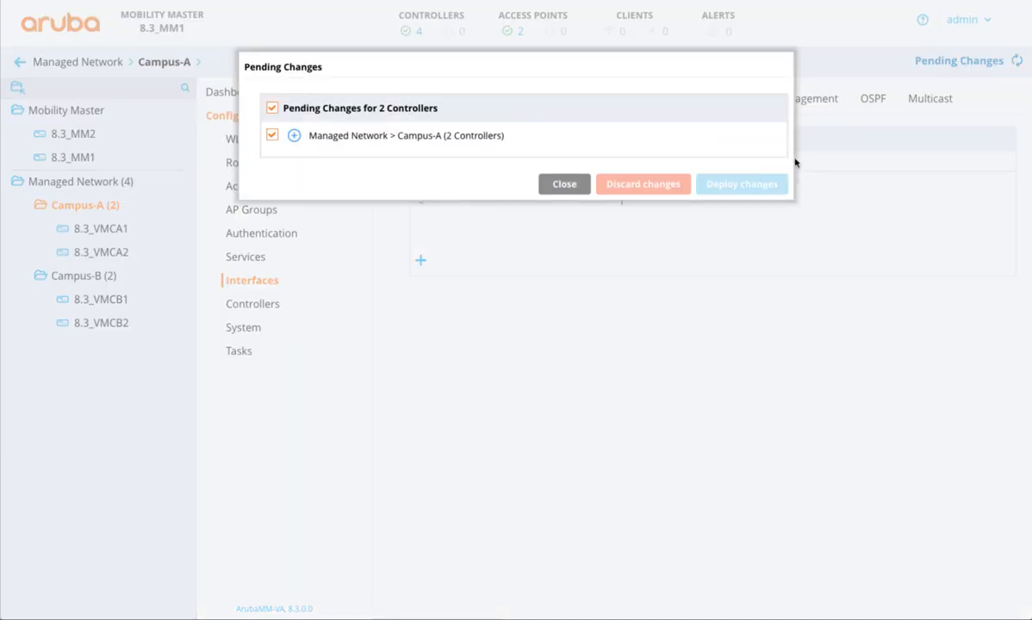
left_click(713, 172)
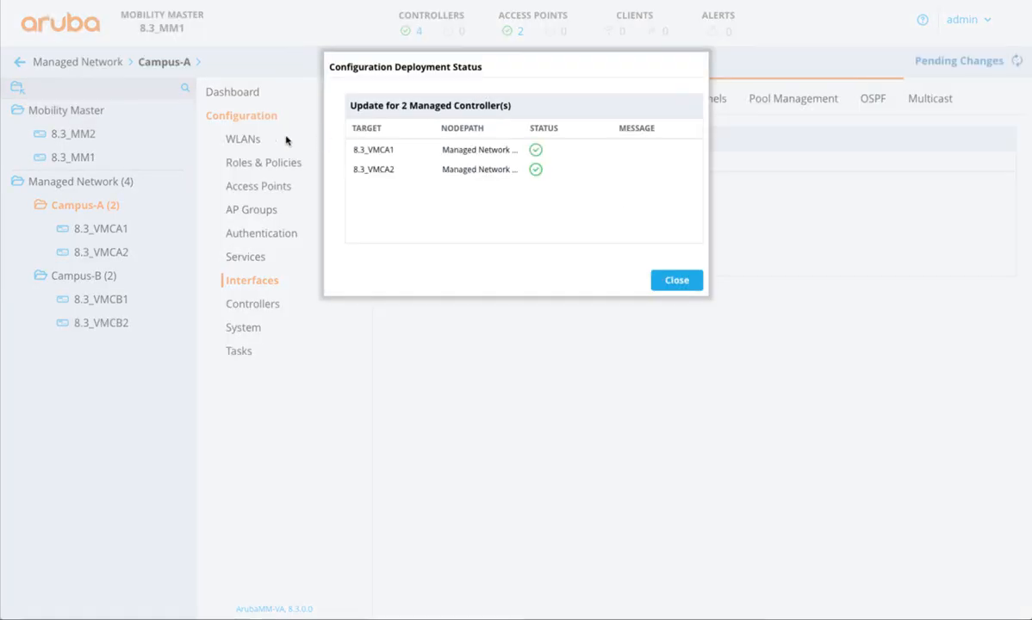
left_click(672, 279)
Assign the existing Campus-A-PSK WLAN to the named VLAN Campus-A-PSK and submit the change
left_click(246, 141)
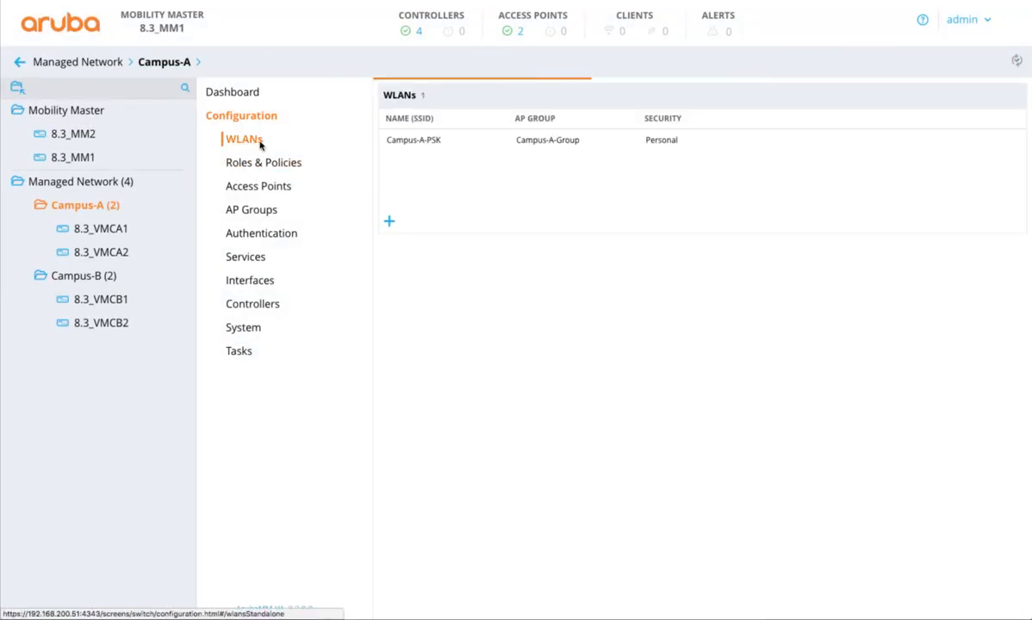
left_click(405, 143)
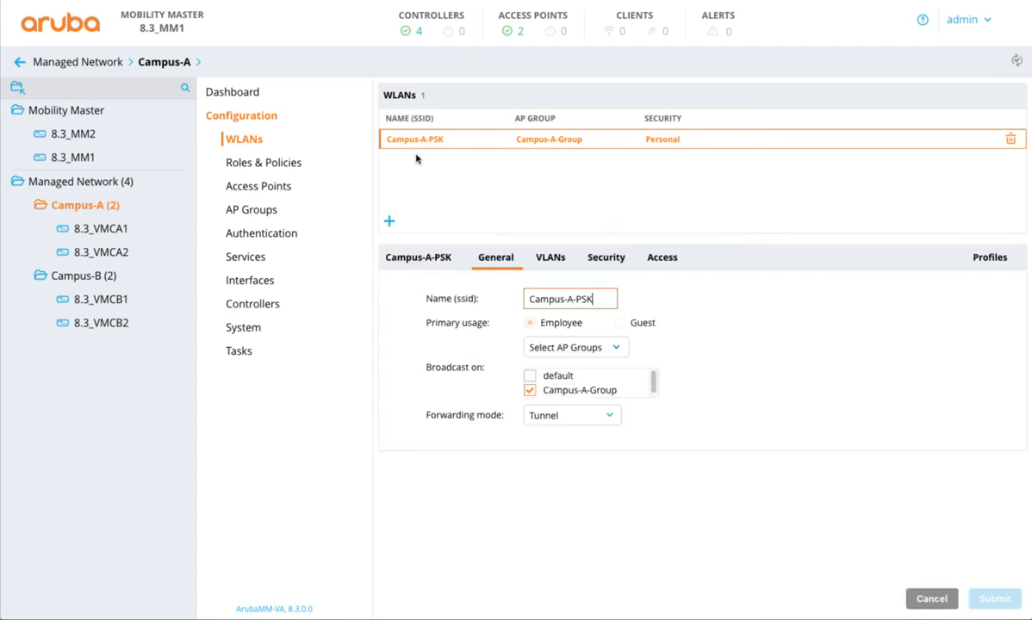
left_click(551, 257)
left_click(492, 301)
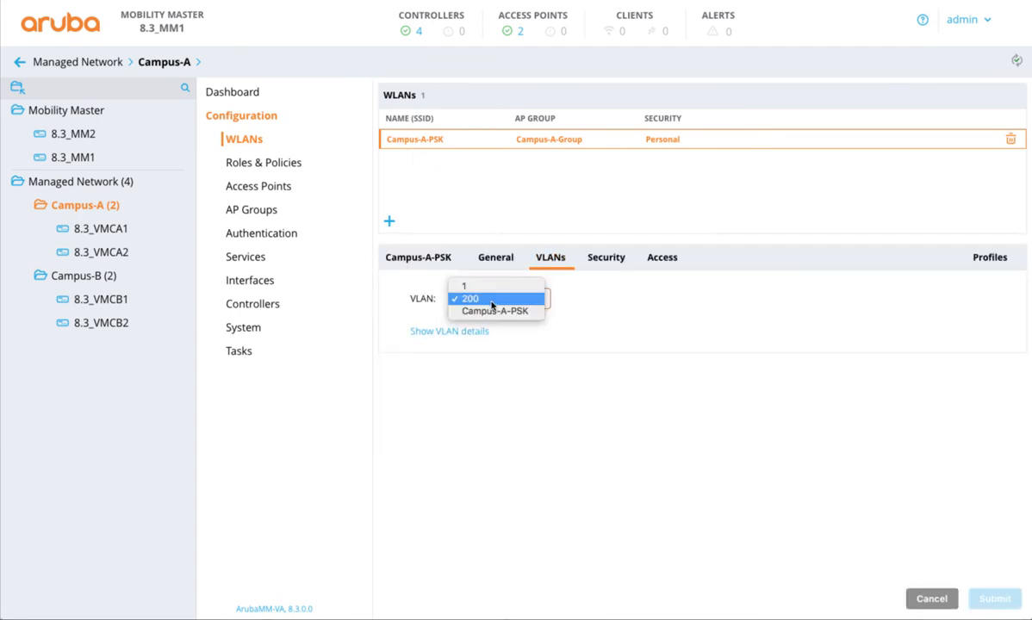
left_click(491, 309)
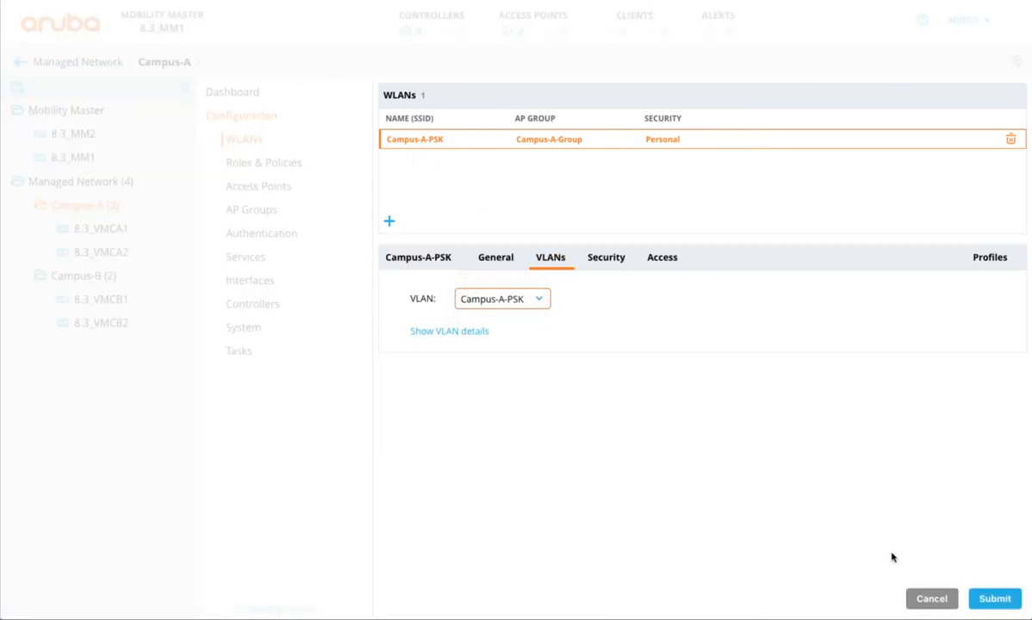
left_click(991, 598)
Deploy the pending WLAN change to the Campus-A controllers and dismiss the deployment status
left_click(963, 62)
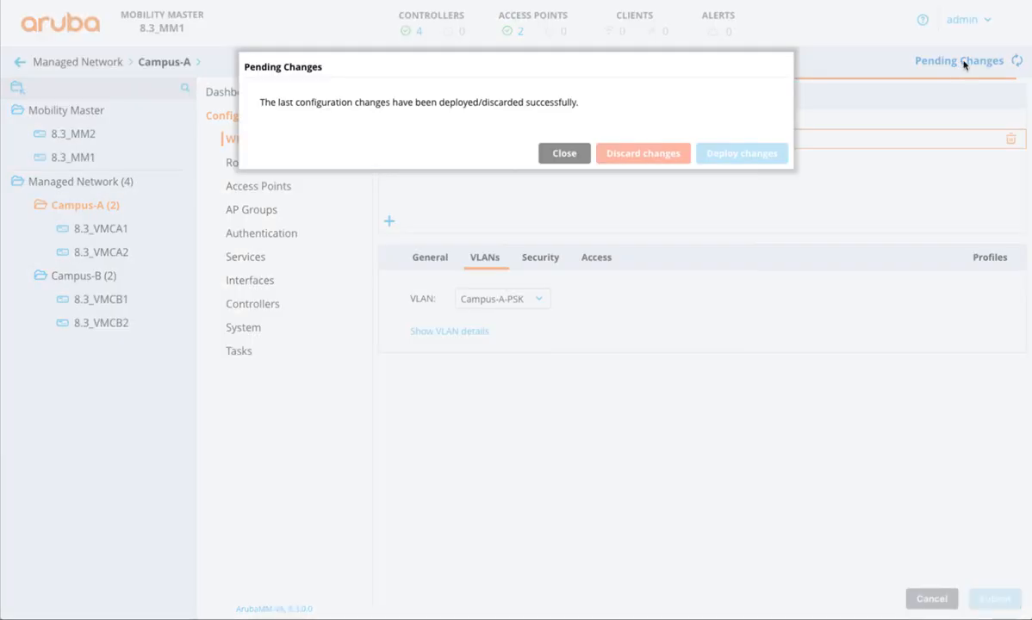
left_click(747, 186)
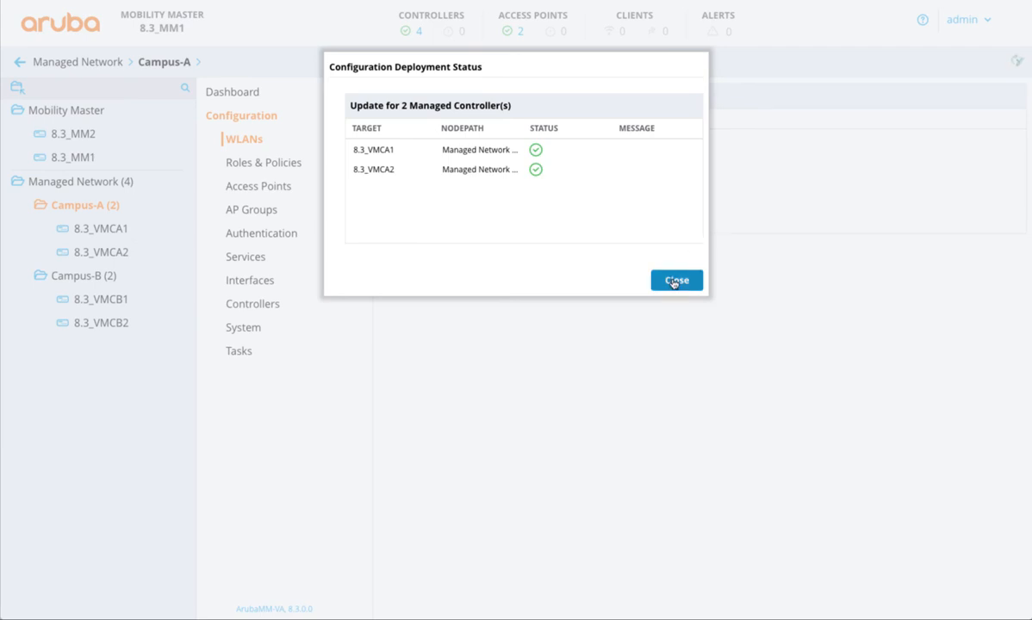
left_click(673, 280)
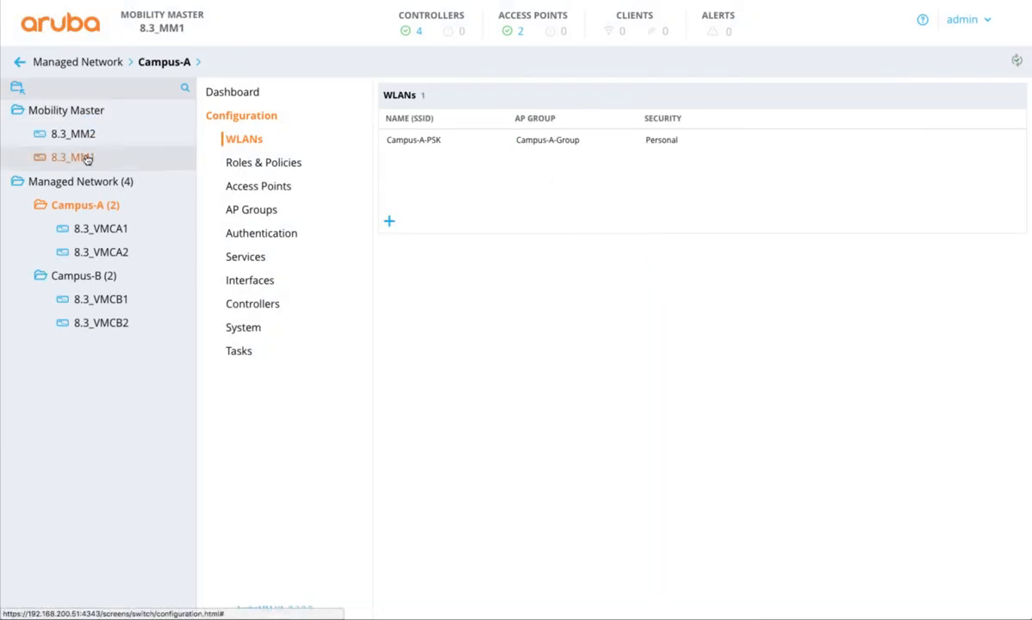
Check the WLANs broadcast by access point AP-318-VMCA in the Managed Network dashboard
left_click(83, 181)
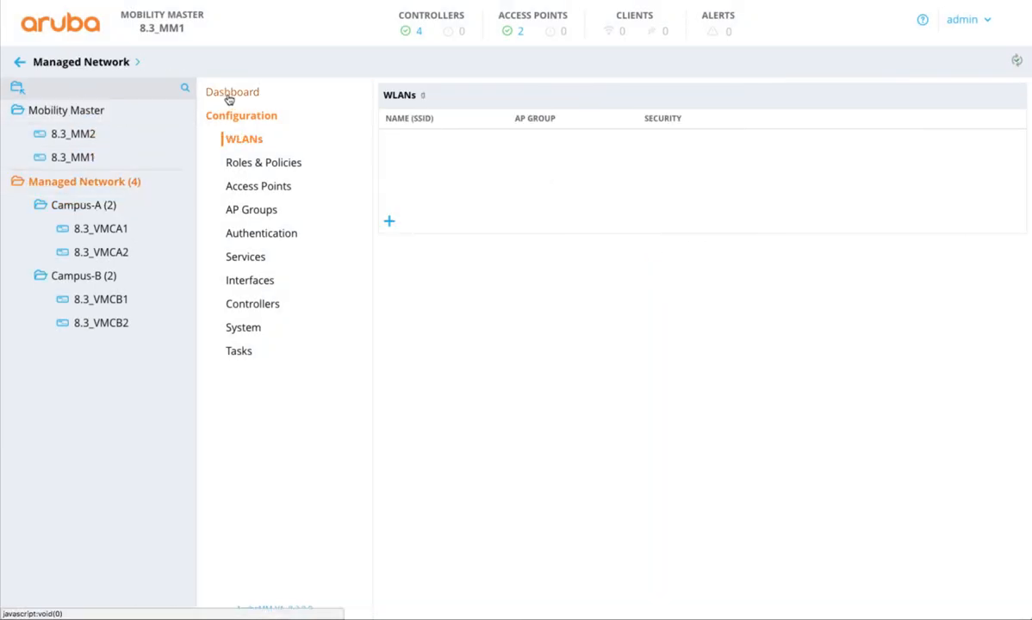
left_click(229, 95)
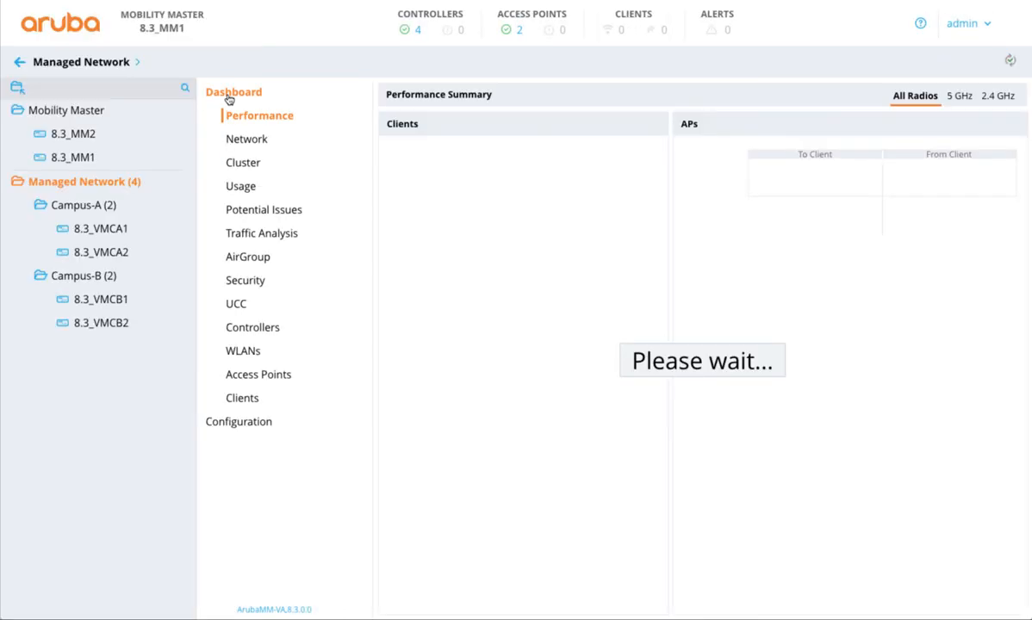
left_click(247, 379)
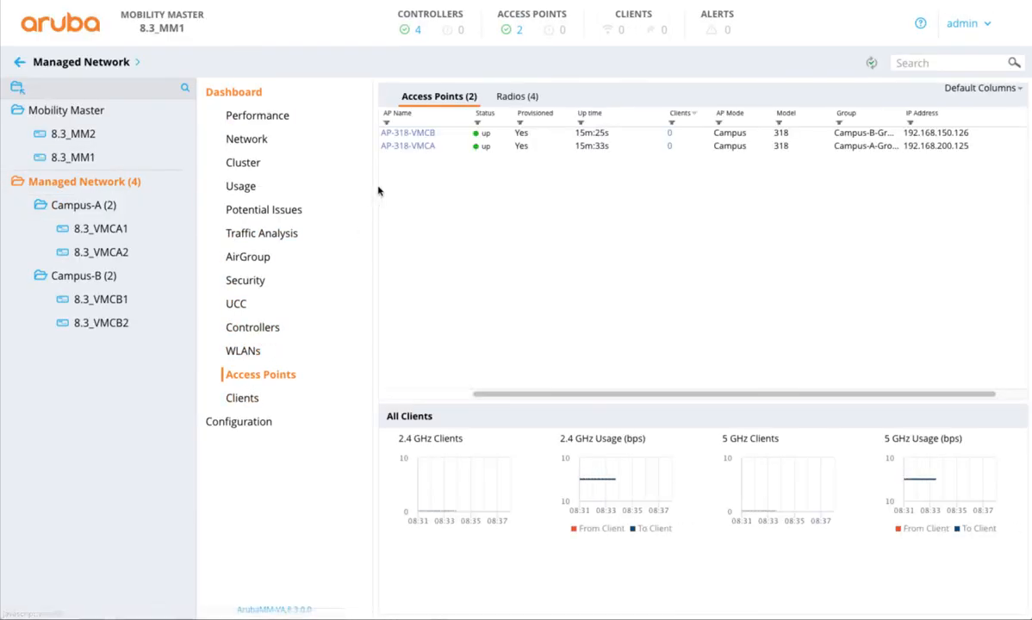
left_click(405, 148)
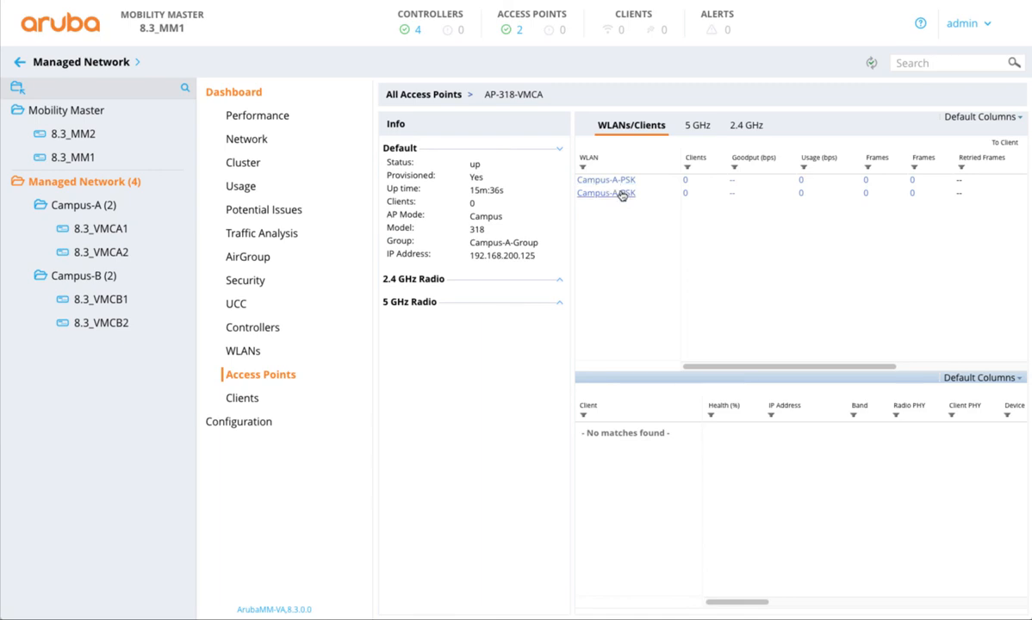
mouse_move(710, 365)
left_mouse_down()
mouse_move(831, 370)
mouse_move(707, 370)
left_mouse_up()
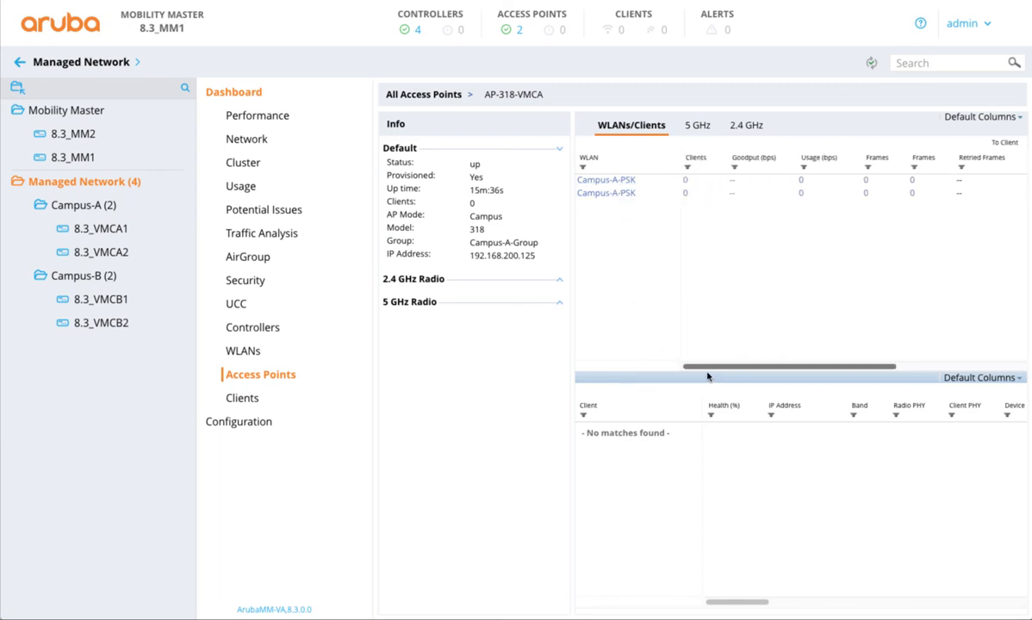
Return to the list of all access points and check the WLANs broadcast by AP-318-VMCB
left_click(446, 96)
left_click(426, 131)
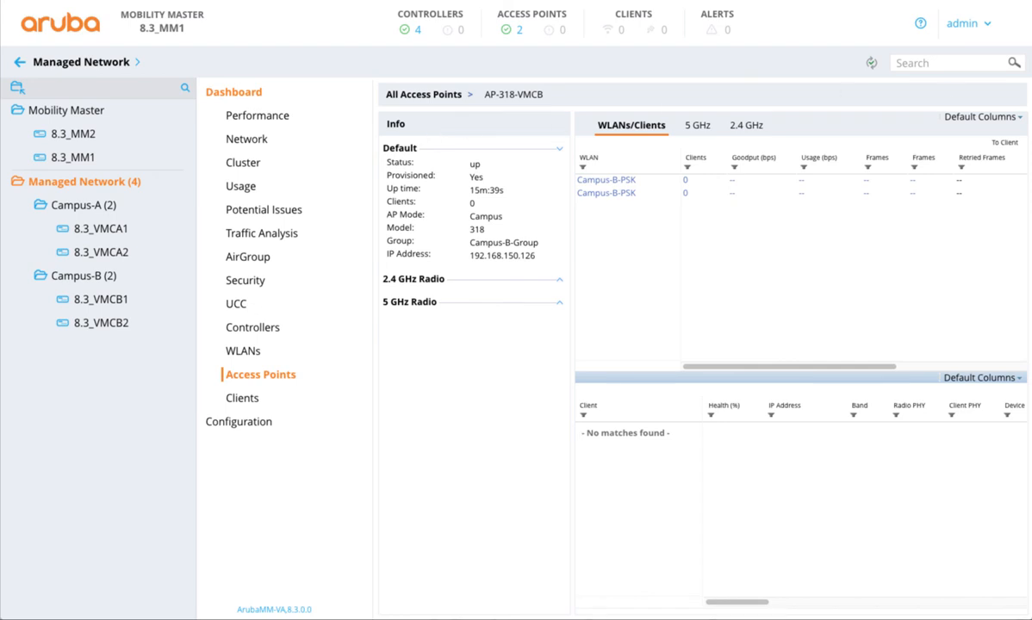
left_click_drag(1030, 118, 1031, 95)
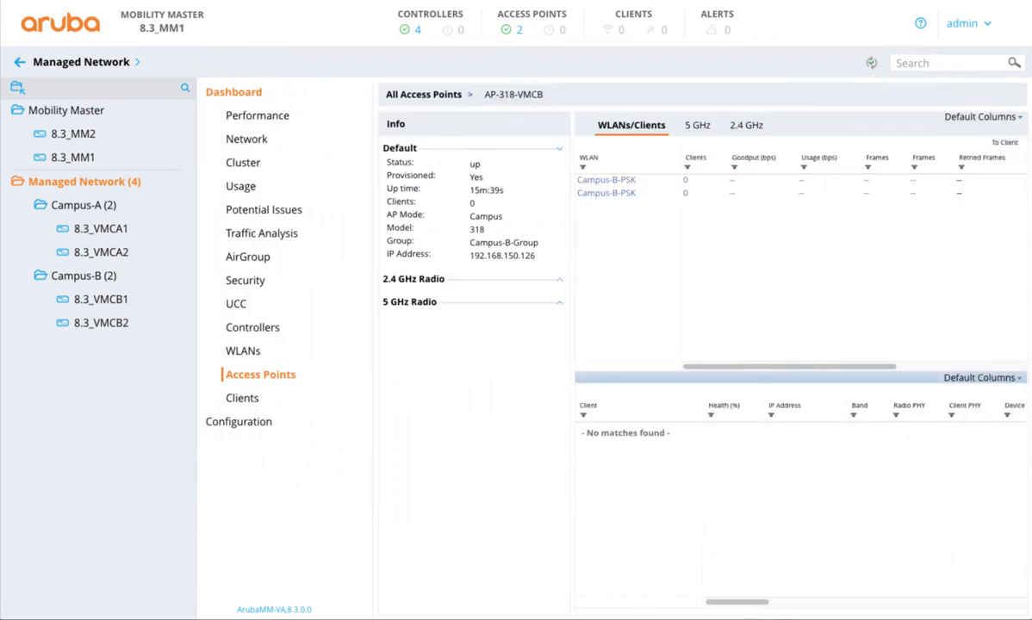